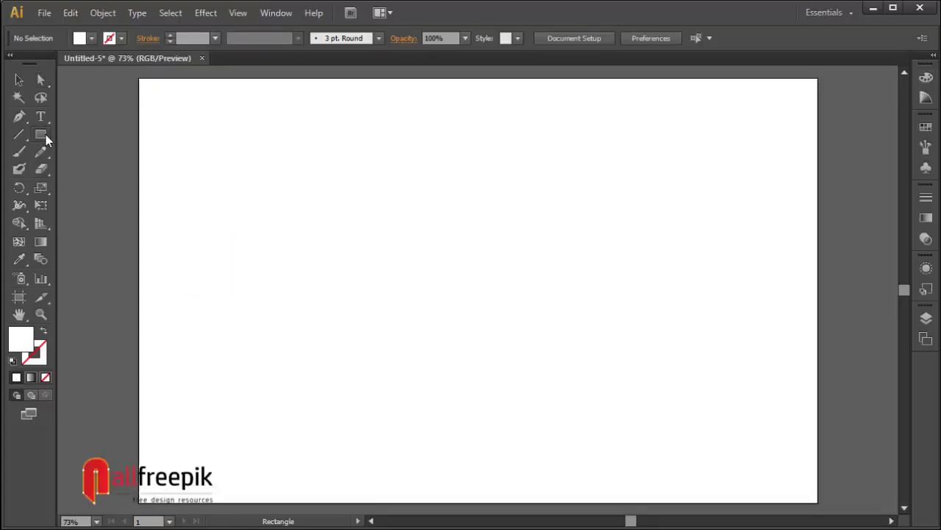
- Draw a rectangle from the artboard's top-left to bottom-right corner and select it
left_click_drag(140, 78, 818, 502)
left_click(20, 80)
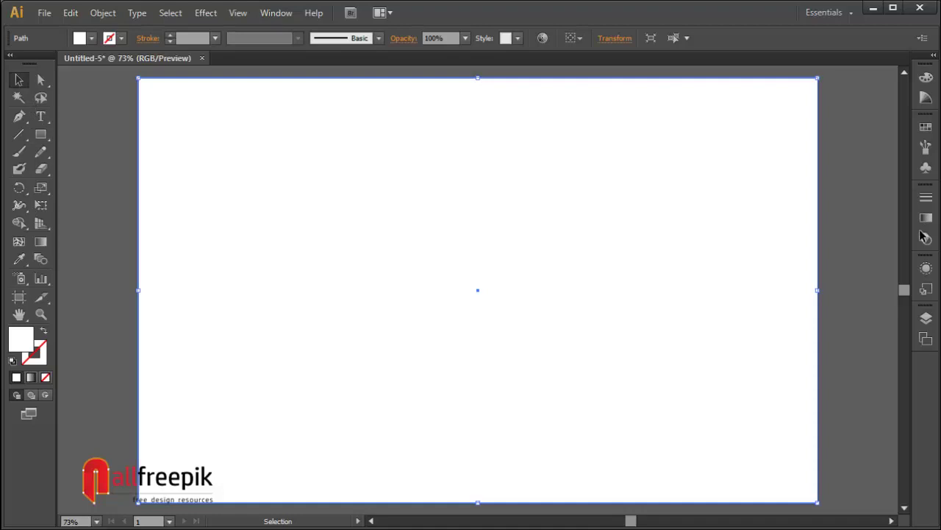
- Give the rectangle a linear gradient with a dark navy left stop and a bright blue right stop
left_click(925, 220)
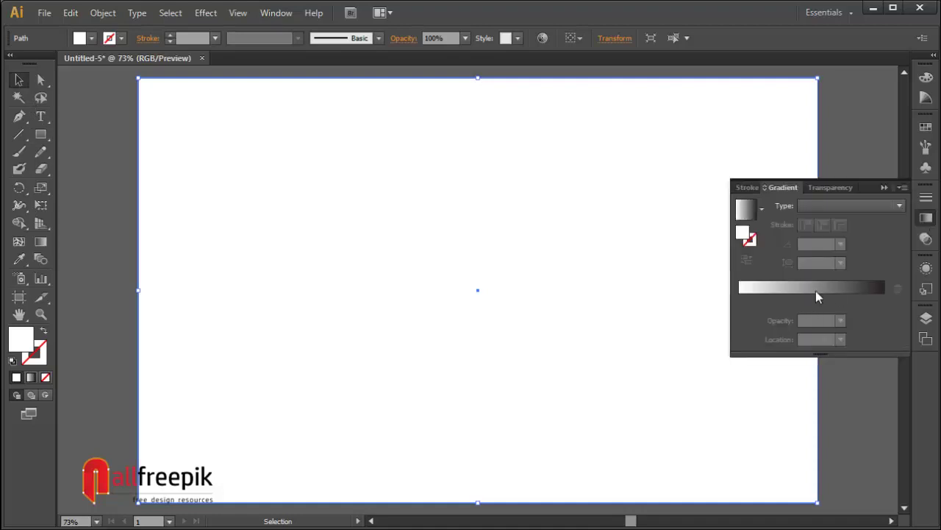
left_click(816, 291)
left_click(740, 303)
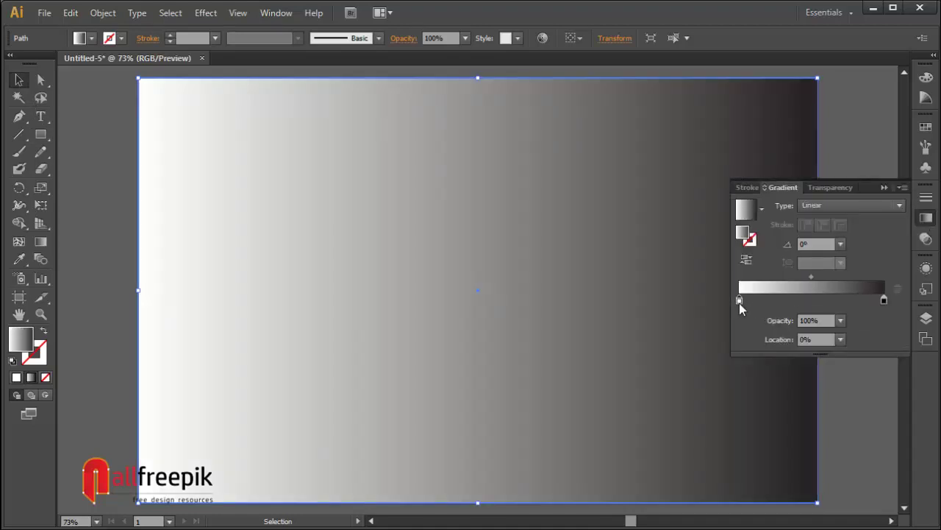
double_click(740, 302)
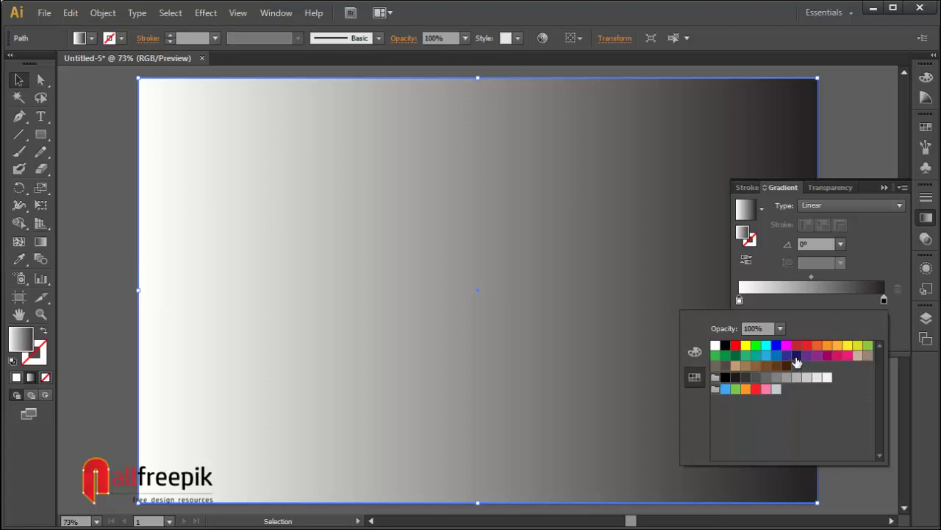
left_click(796, 359)
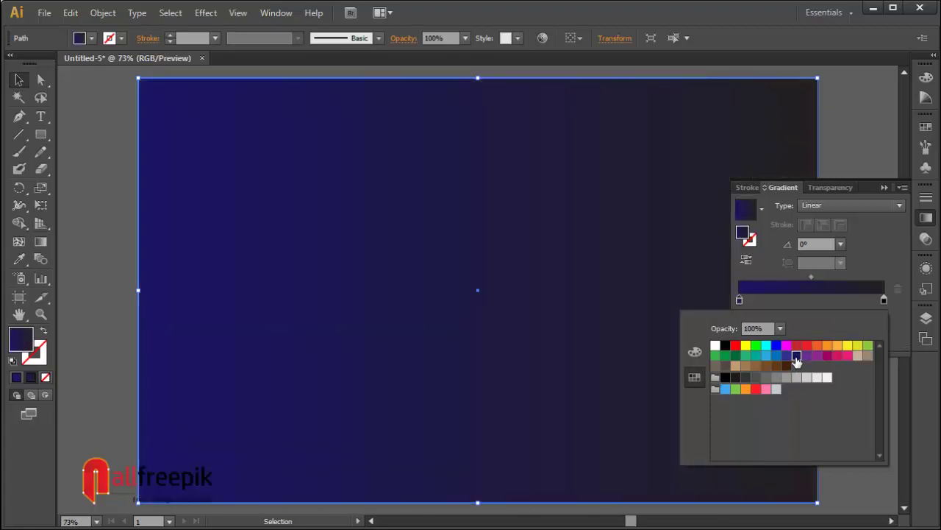
left_click(887, 301)
double_click(886, 300)
left_click(777, 356)
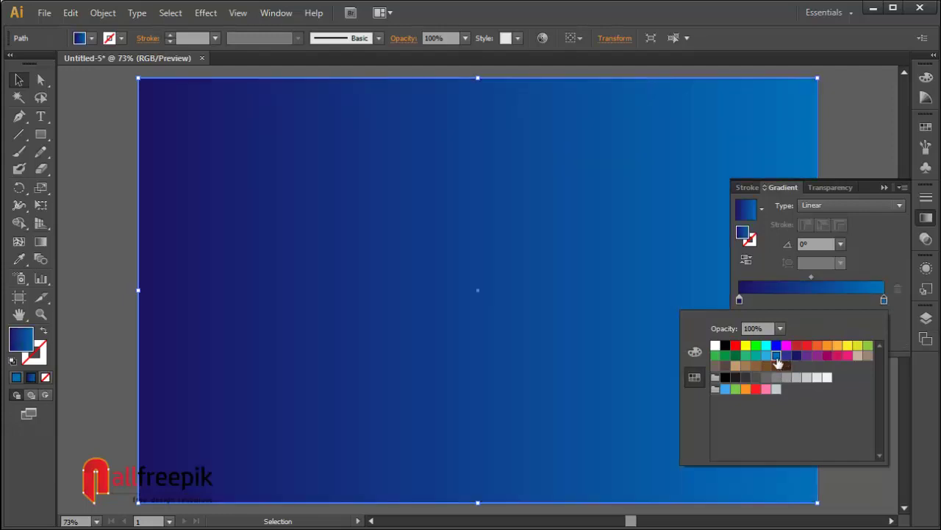
left_click(888, 189)
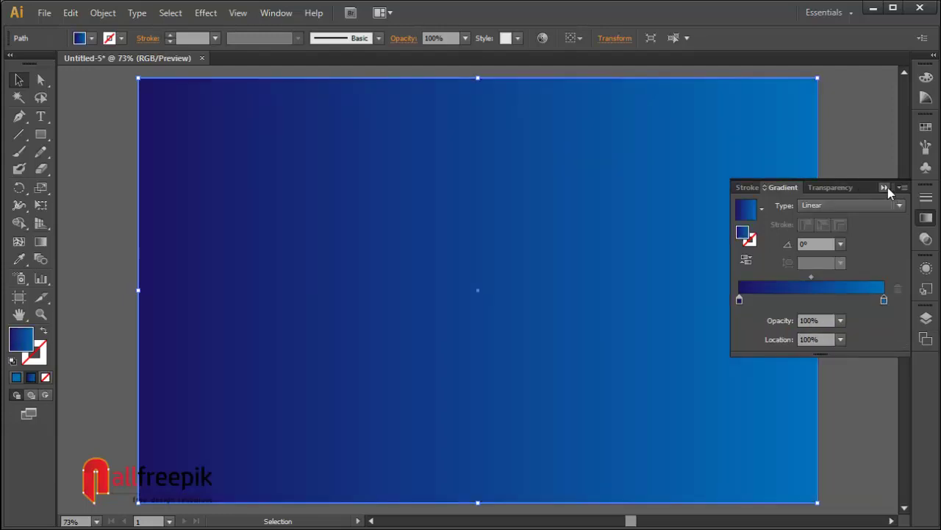
left_click(884, 187)
- Draw a square in the upper-right area and delete its bottom-left anchor to form a right triangle
left_click(899, 257)
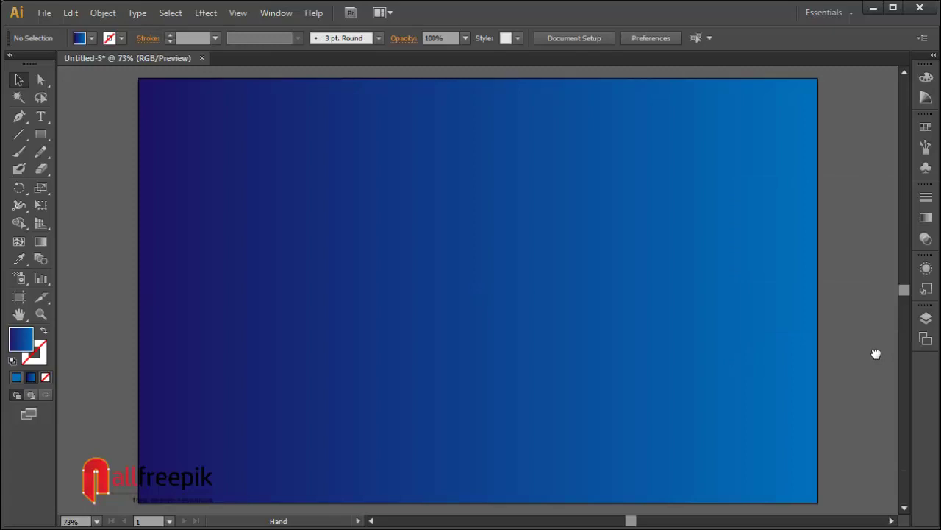
left_click(40, 135)
left_click_drag(579, 131, 799, 319)
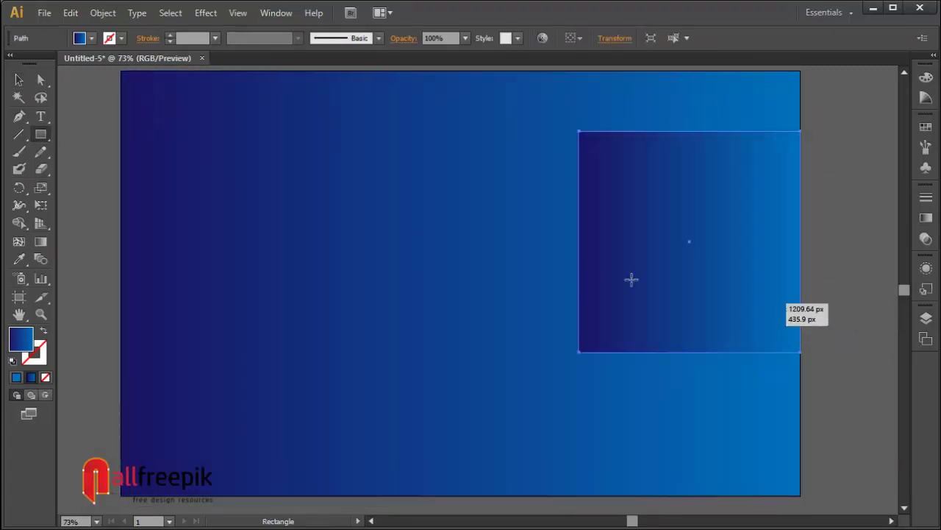
left_click(41, 79)
left_click(493, 329)
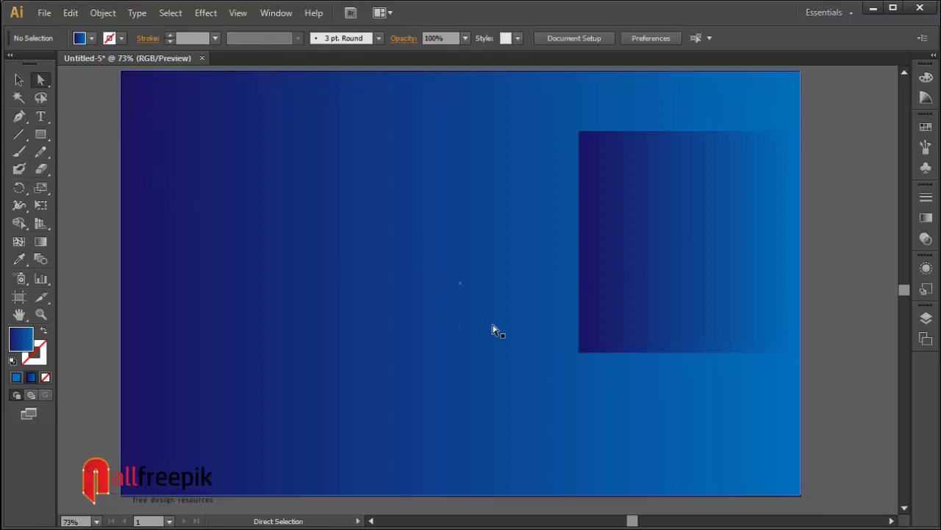
left_click(580, 353)
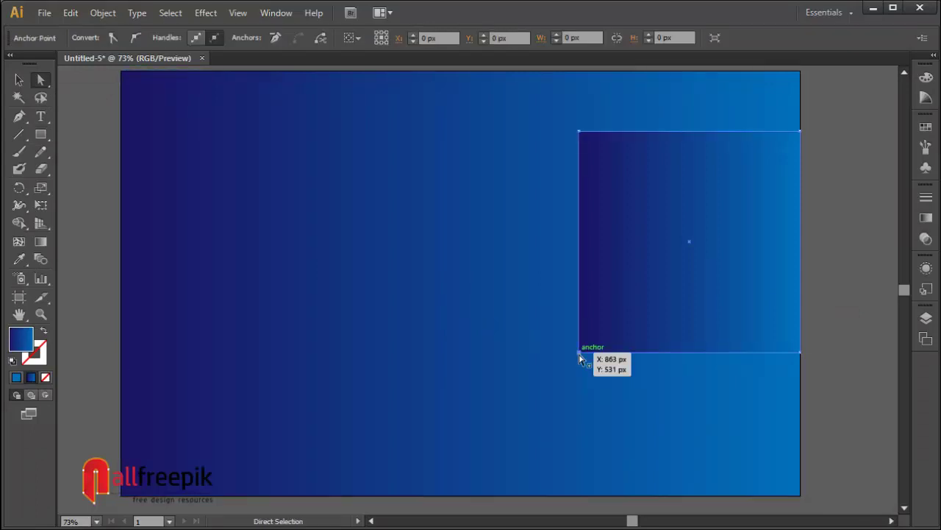
key("Delete")
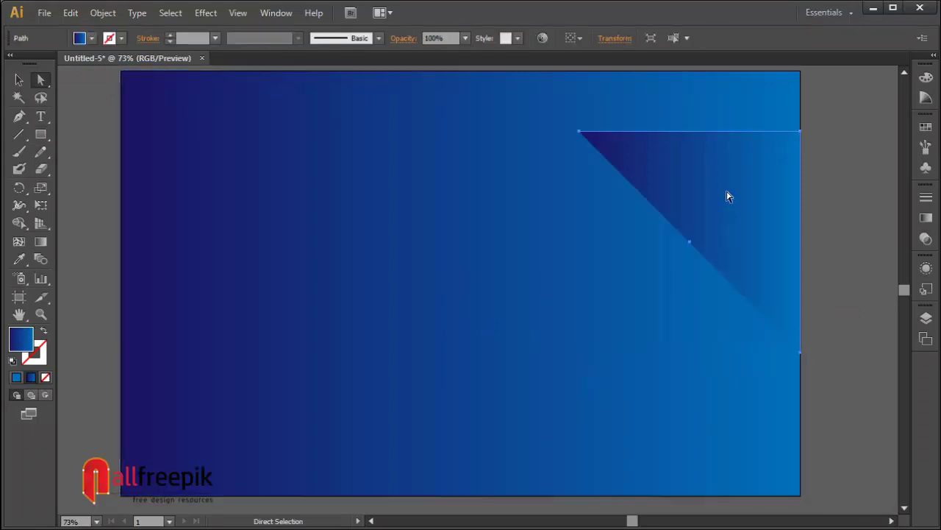
left_click(20, 87)
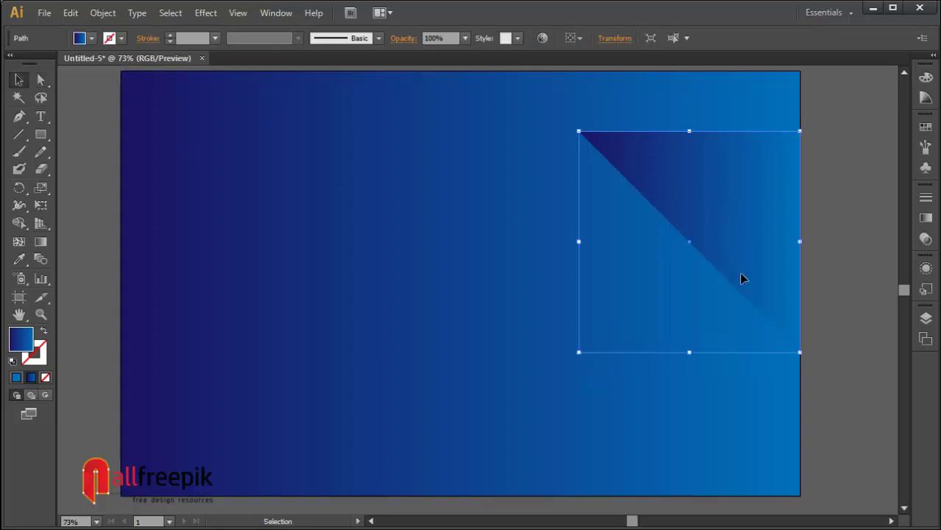
- Move the triangle down and scale it up until it reaches the artboard's top edge
left_click_drag(741, 273, 741, 398)
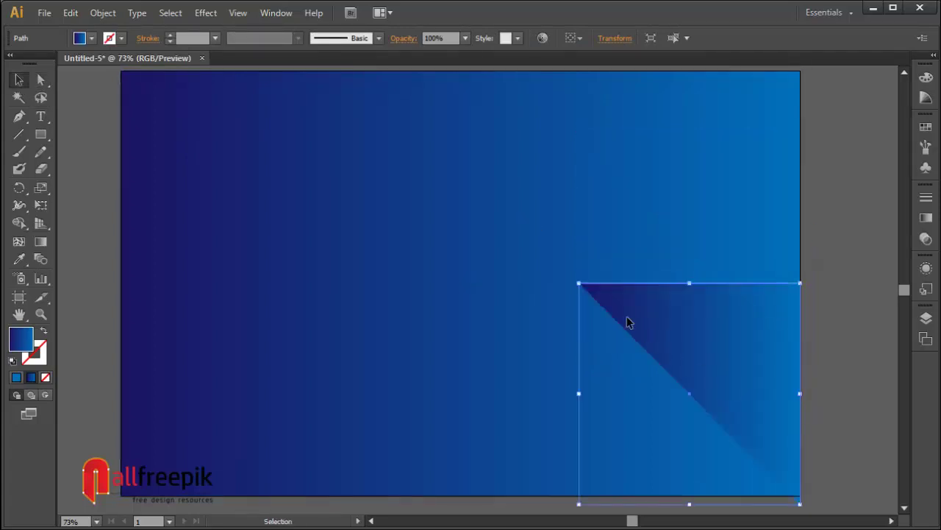
left_click_drag(578, 286, 390, 122)
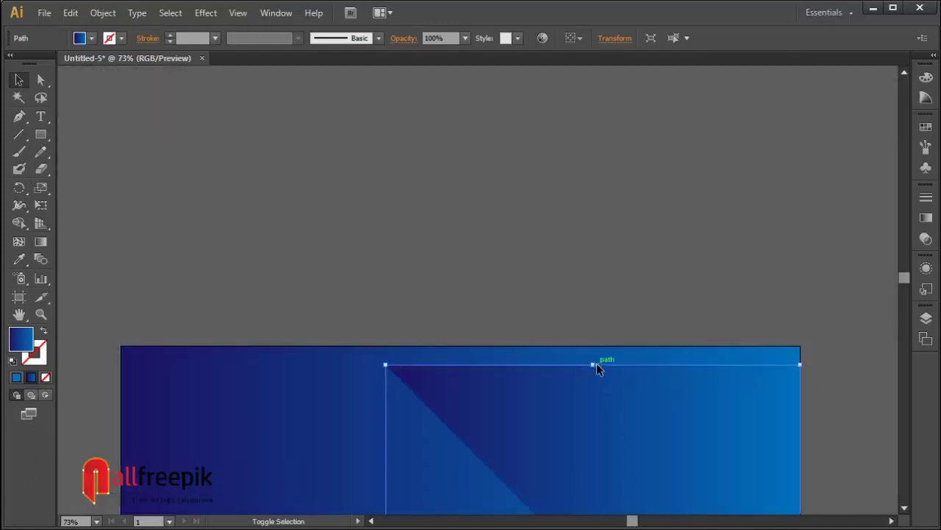
left_click_drag(592, 364, 589, 344)
left_click_drag(784, 435, 777, 441)
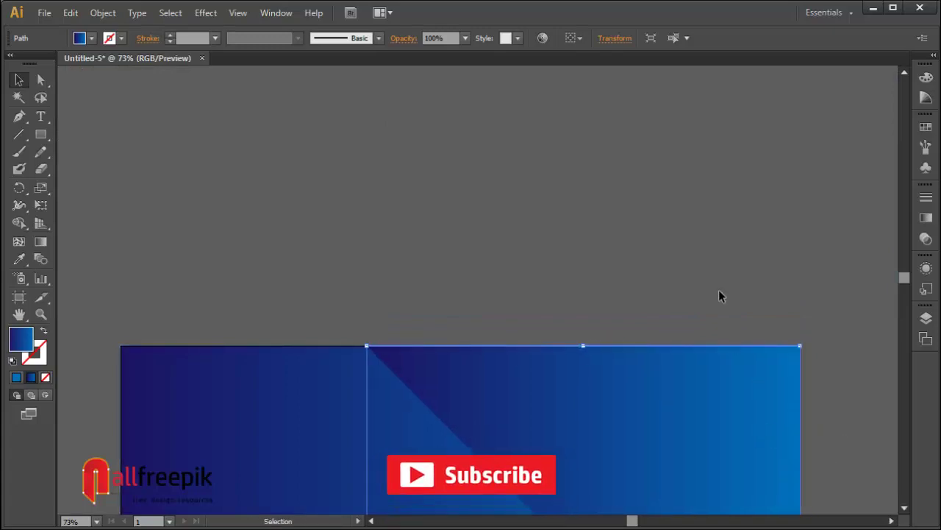
left_click(721, 294)
- Zoom out to 50%, recentre the artboard and reselect the triangle
left_click_drag(731, 405, 662, 294)
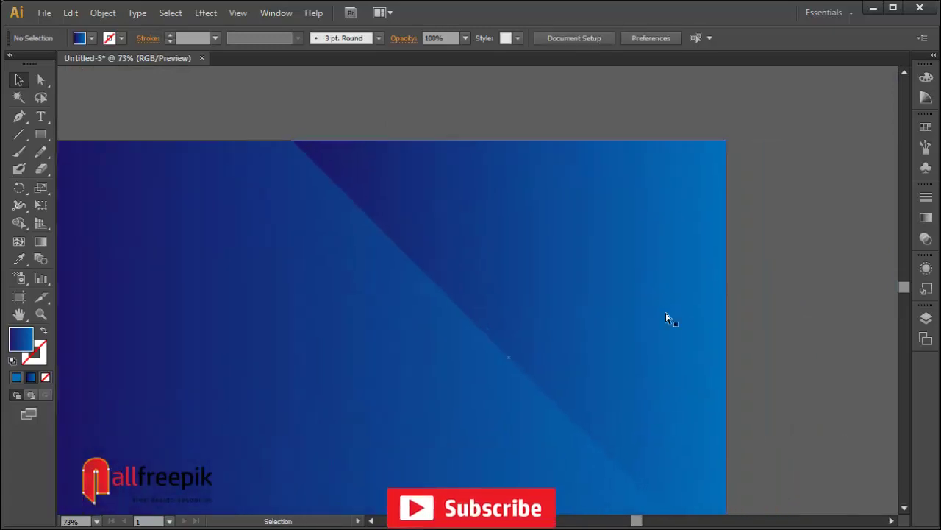
left_click(666, 314, "ctrl+alt")
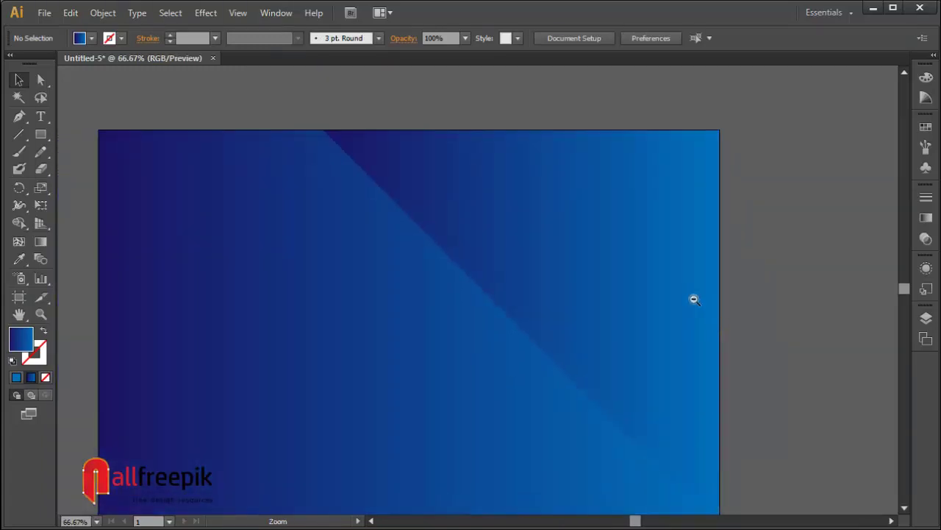
left_click(664, 331, "ctrl+alt")
left_click_drag(428, 276, 611, 273)
left_click(611, 273)
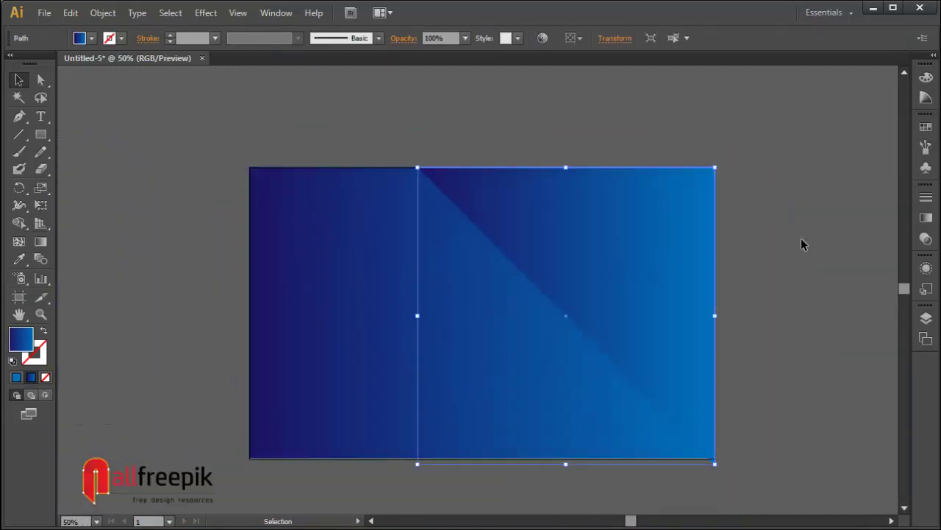
left_click(919, 218)
- Set the triangle's gradient angle to -45° and deselect it
left_click(816, 244)
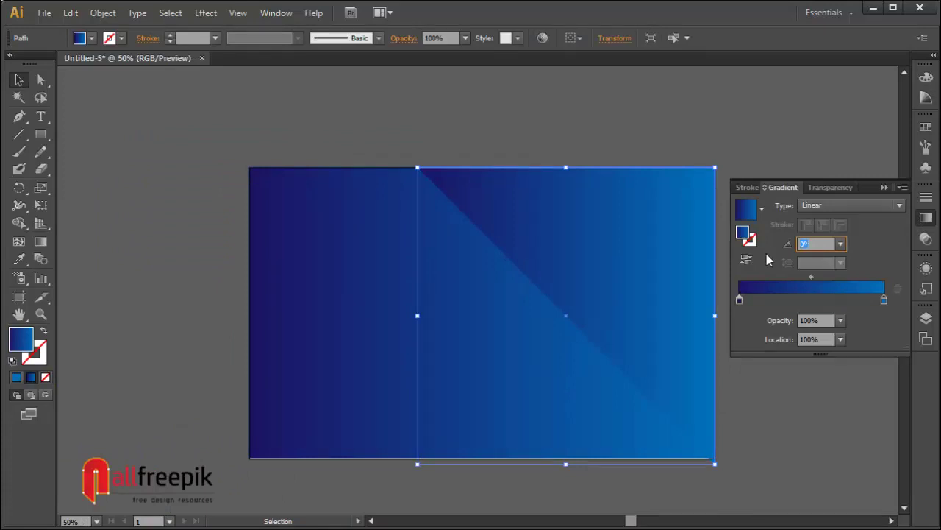
type("-45")
key("Return")
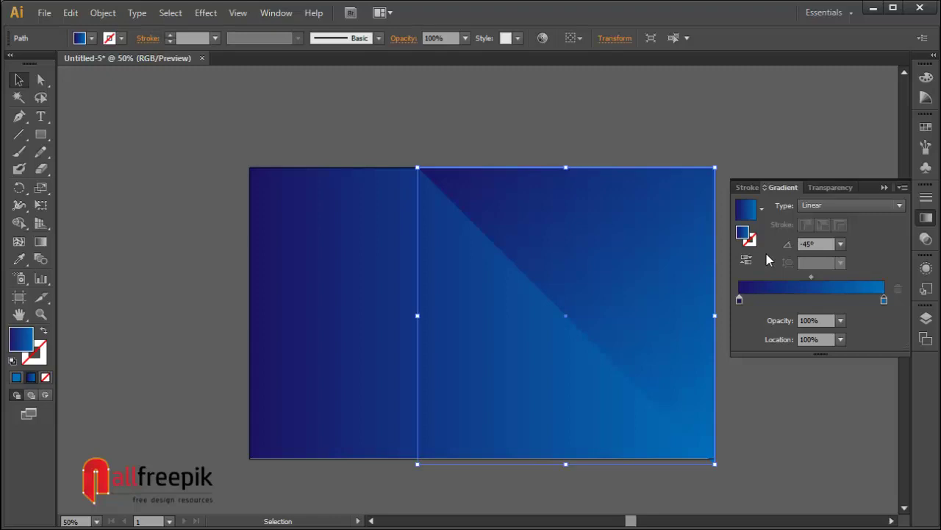
left_click(592, 109)
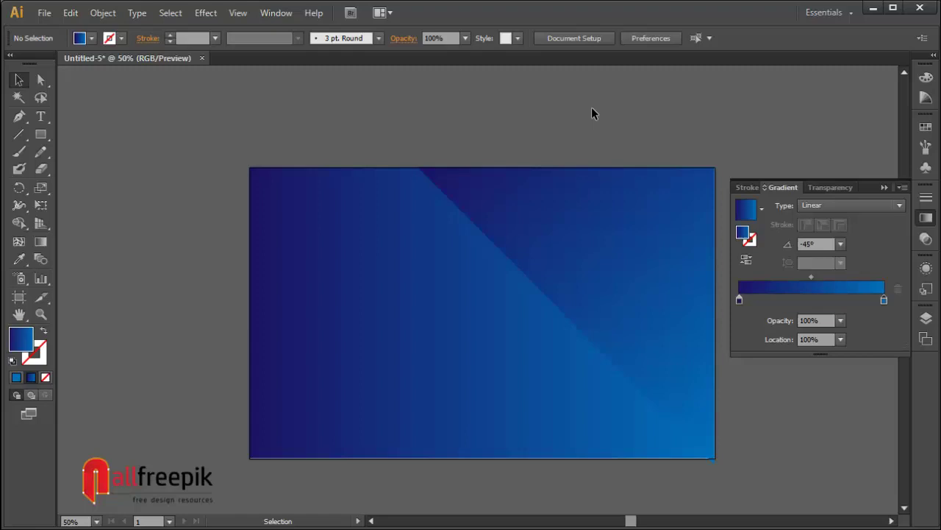
- Add a Drop Shadow effect to the triangle with a 15 px X offset, Multiply at 85% opacity
key("space")
left_click_drag(622, 137, 544, 137)
left_click(541, 220)
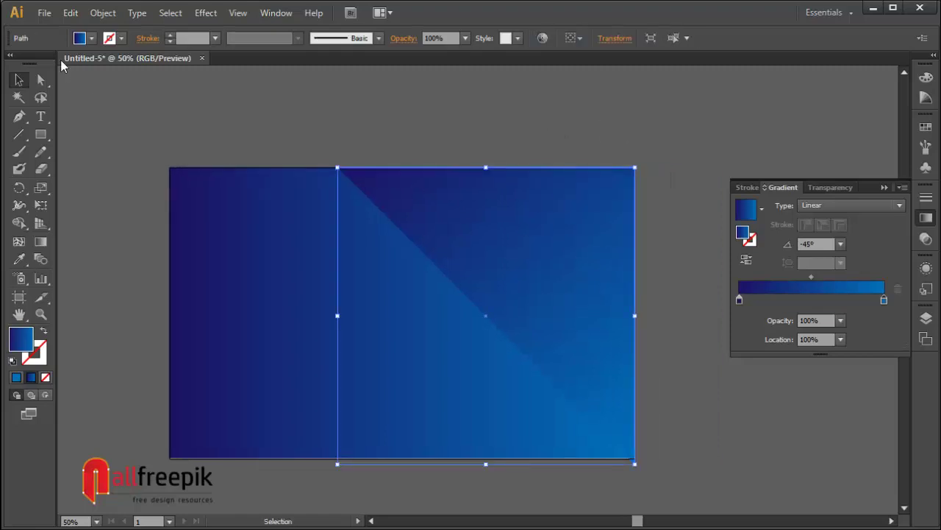
left_click(206, 13)
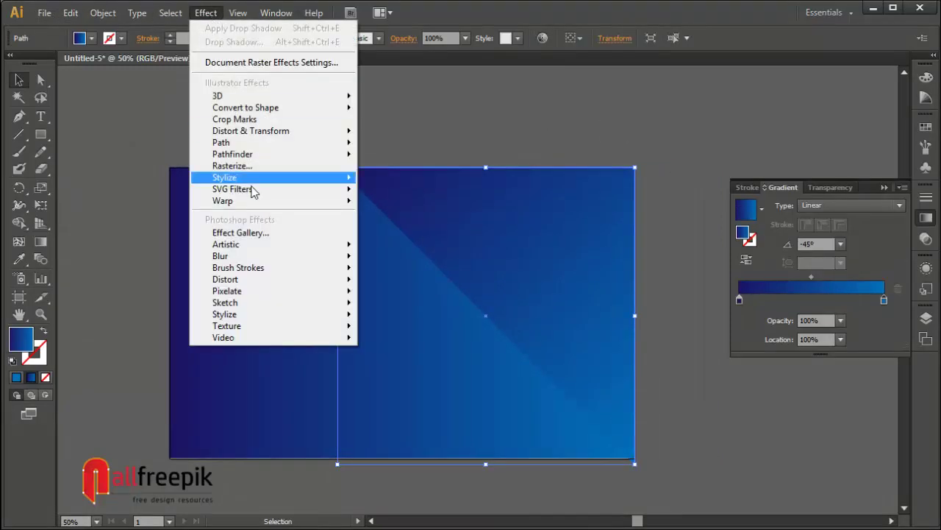
mouse_move(254, 179)
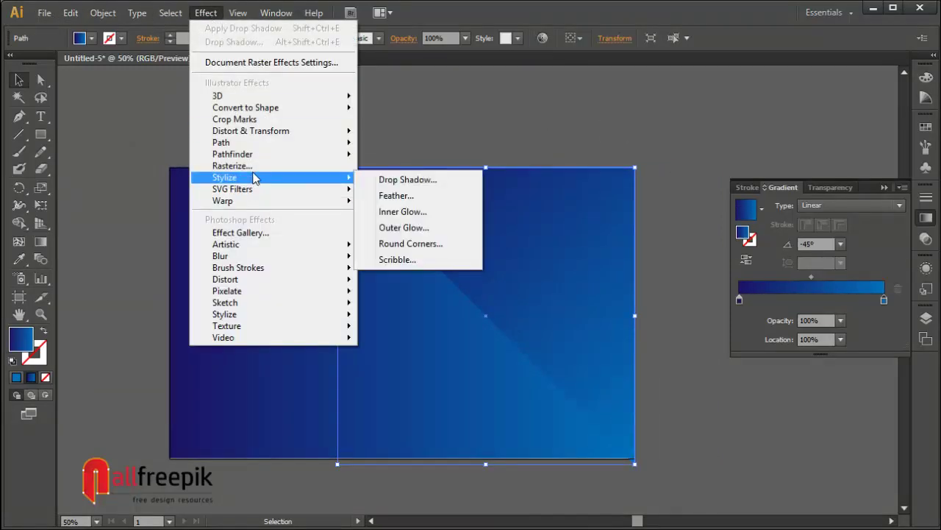
left_click(406, 182)
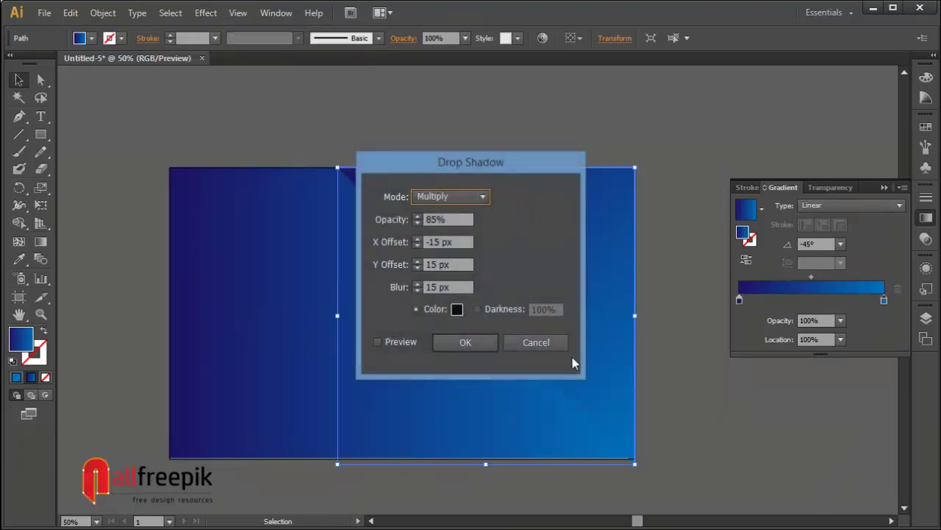
left_click(442, 246)
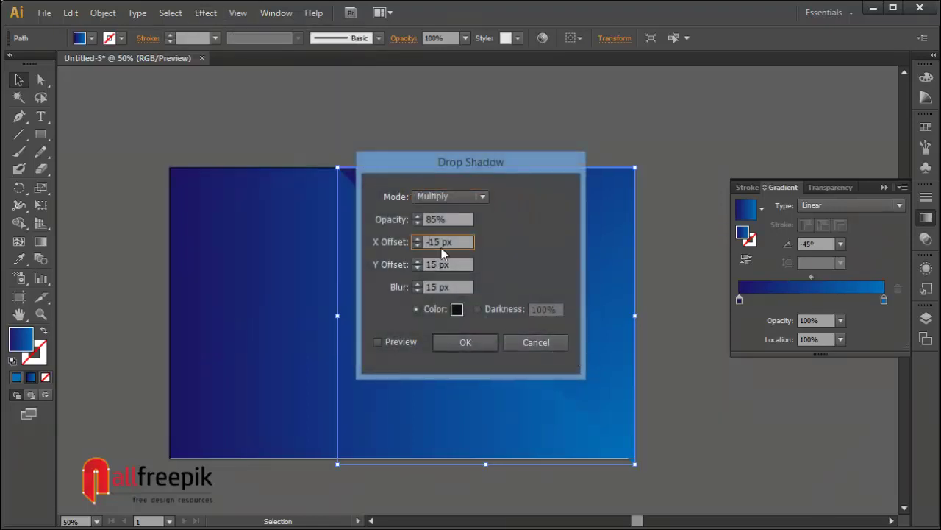
left_click(395, 342)
left_click_drag(474, 162, 347, 168)
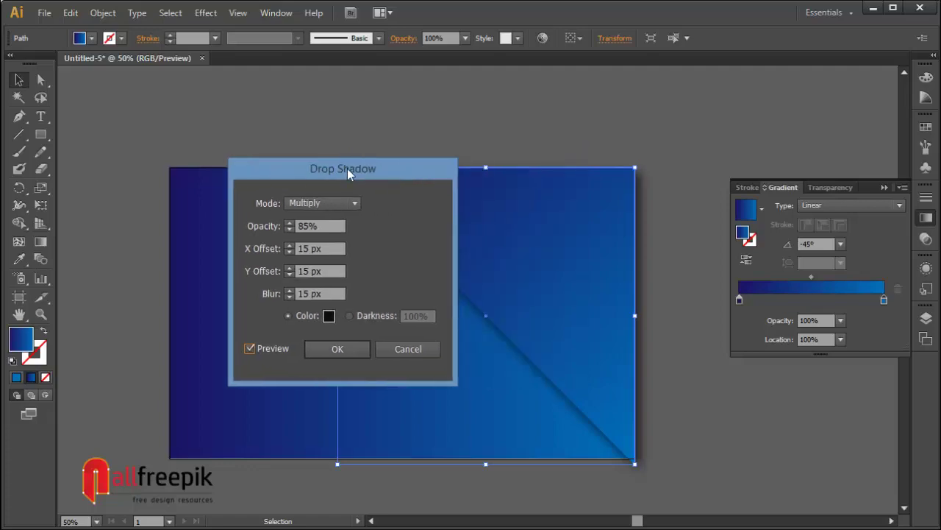
left_click(351, 351)
- Deselect and then reselect the shadowed triangle
left_click(652, 145)
left_click(542, 225)
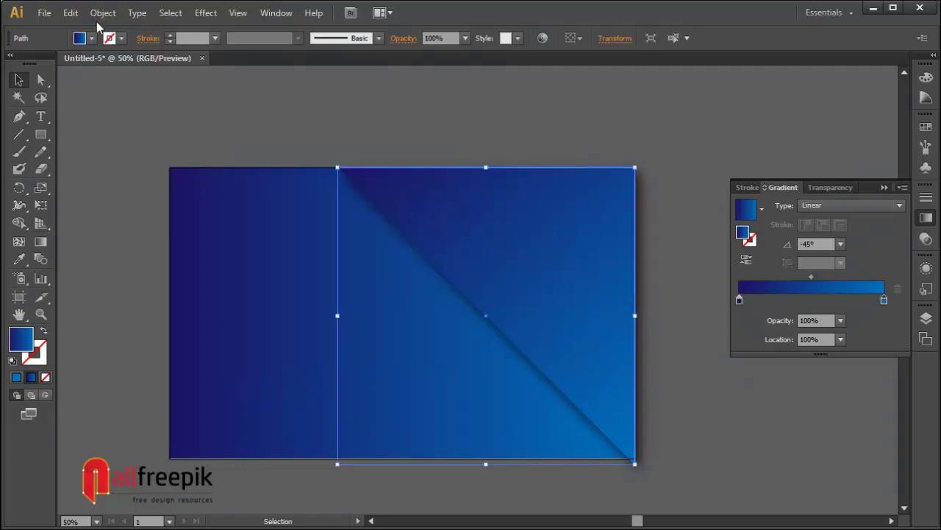
left_click(71, 13)
- Copy the triangle, paste it in front and reflect the copy across the horizontal axis
left_click(115, 89)
left_click(70, 13)
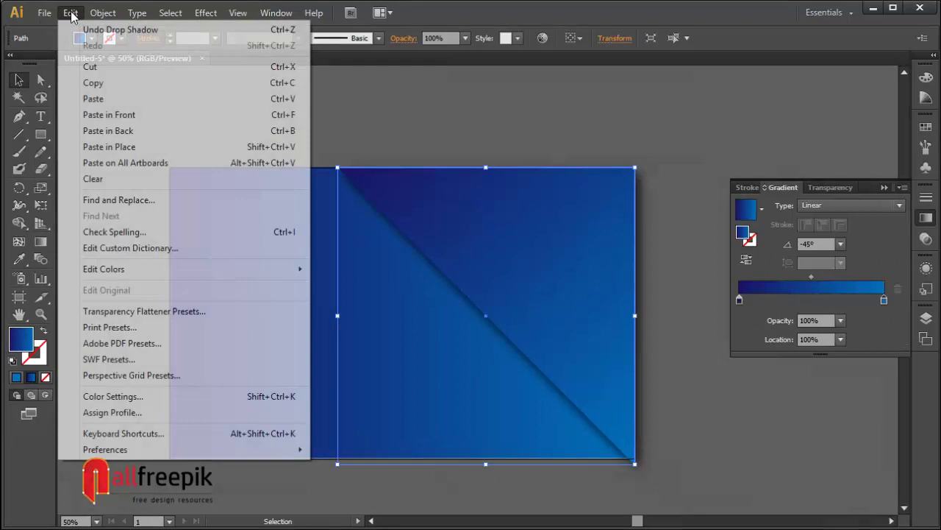
left_click(123, 119)
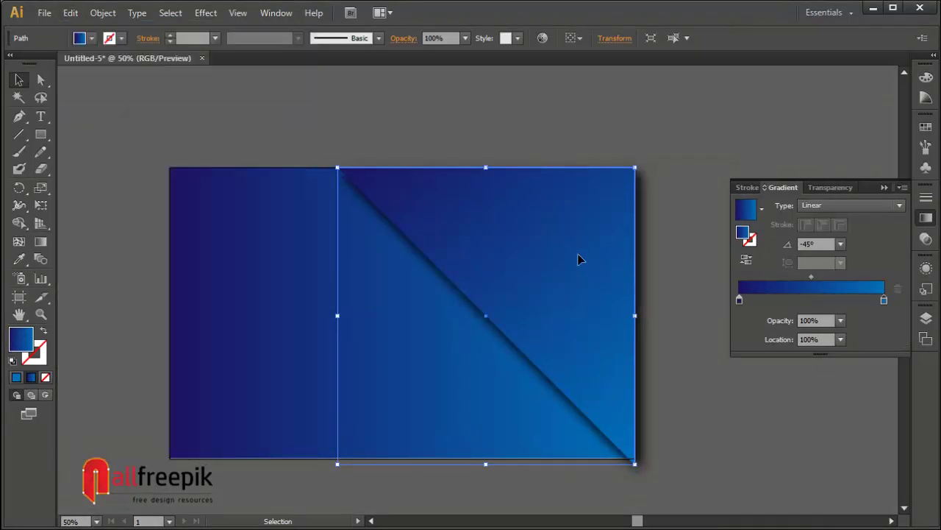
right_click(578, 256)
mouse_move(656, 453)
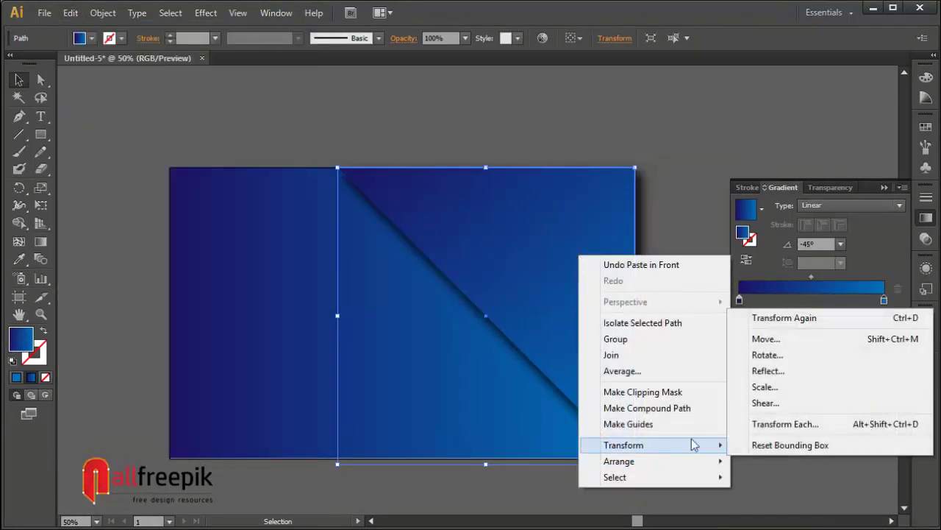
left_click(755, 371)
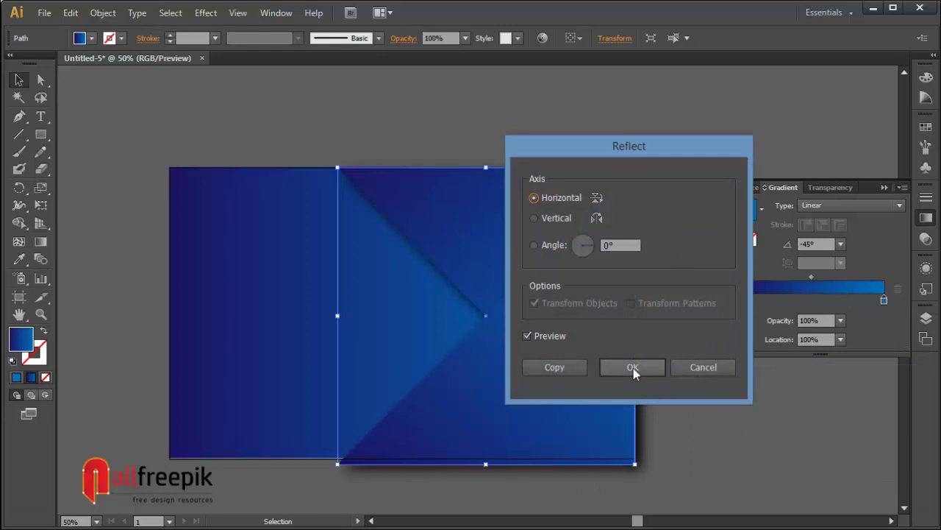
left_click(633, 367)
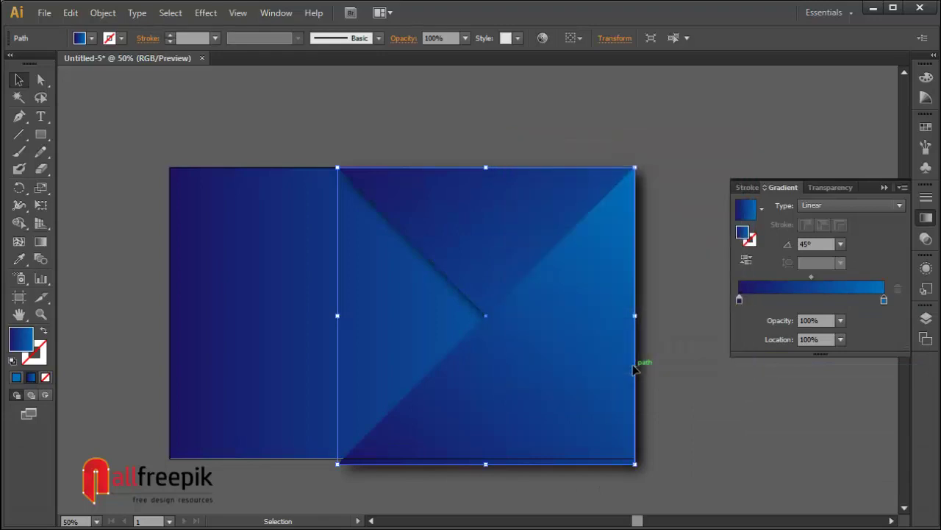
left_click(926, 268)
- Give the mirrored copy a drop shadow (Multiply, 85%, 15 px offsets and blur) and realign its bottom edge
left_click(798, 332)
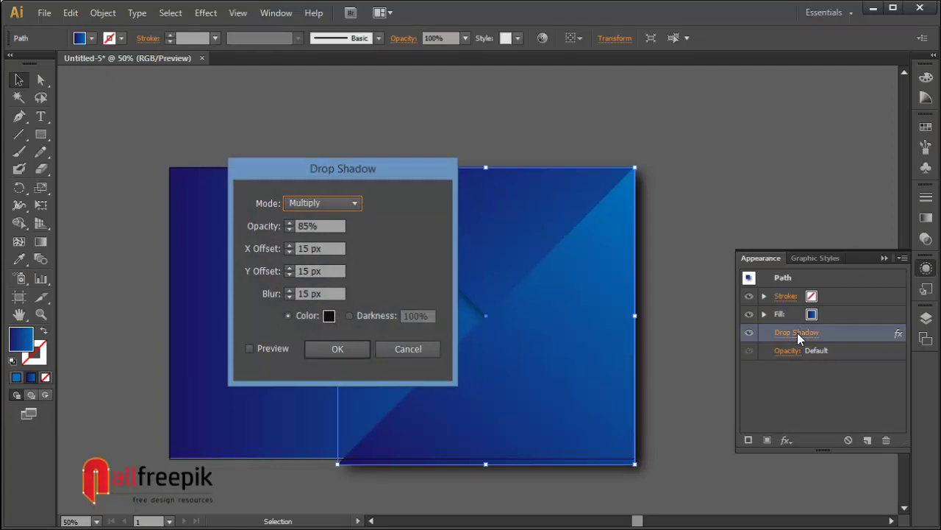
left_click(300, 250)
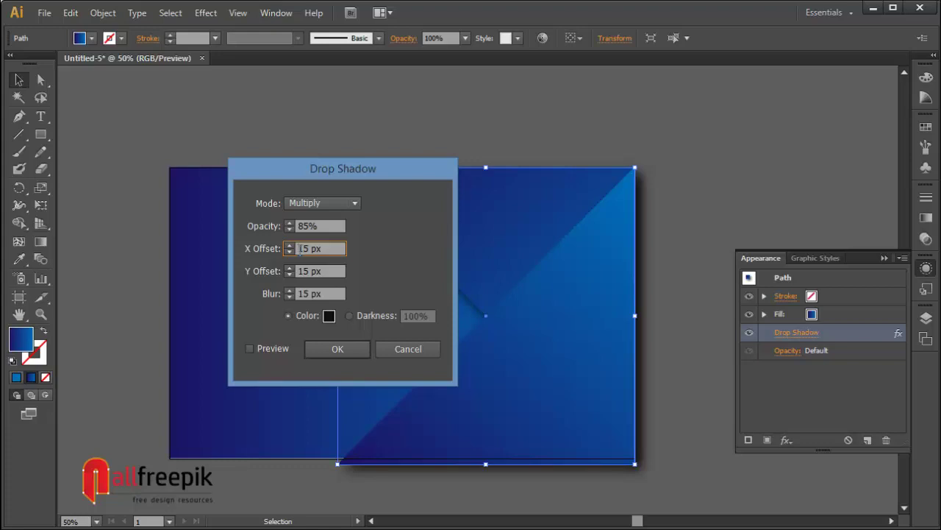
left_click(337, 348)
left_click(717, 223)
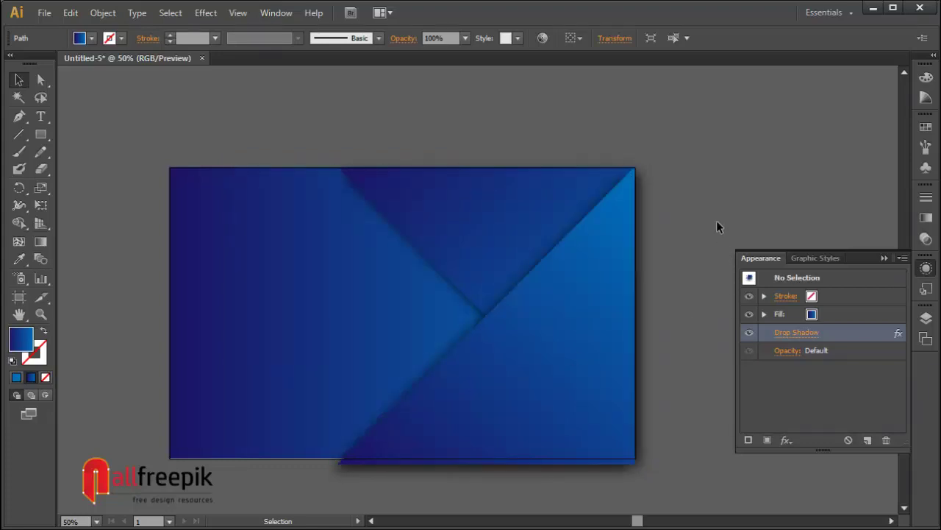
left_click(604, 345)
left_click_drag(486, 464, 486, 457)
- Paste two copies of the fold in front, nudging each a couple of steps right
key("ctrl+F9")
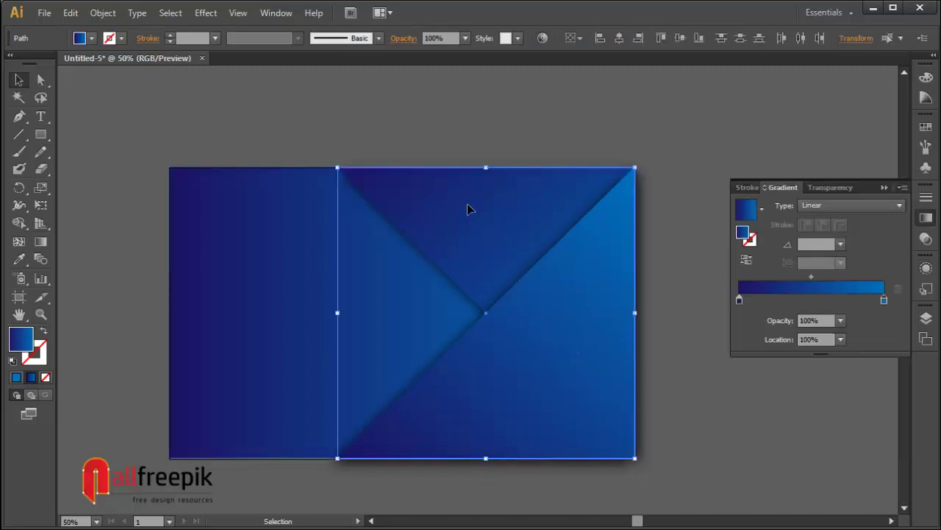
left_click(72, 13)
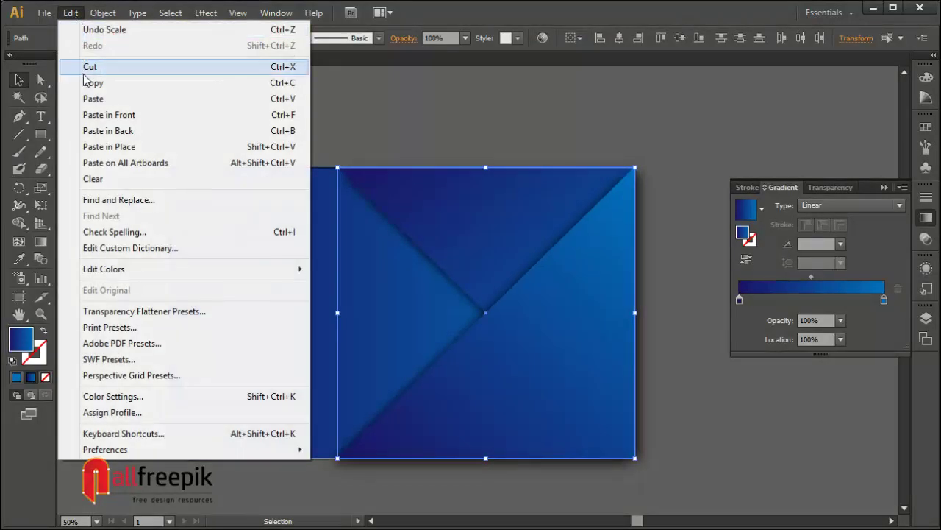
left_click(90, 85)
left_click(71, 13)
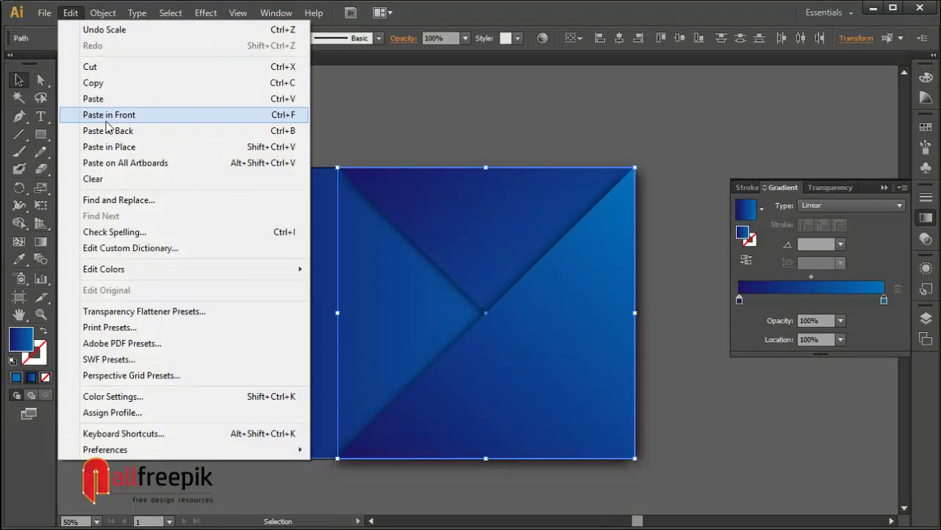
left_click(106, 117)
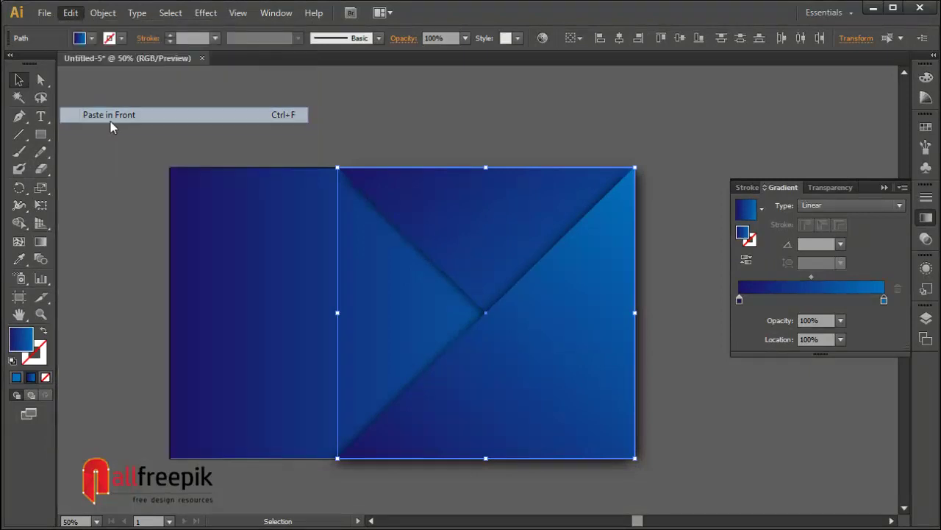
key("shift+Right")
key("shift+Right")
key("shift+Right")
key("shift+Right")
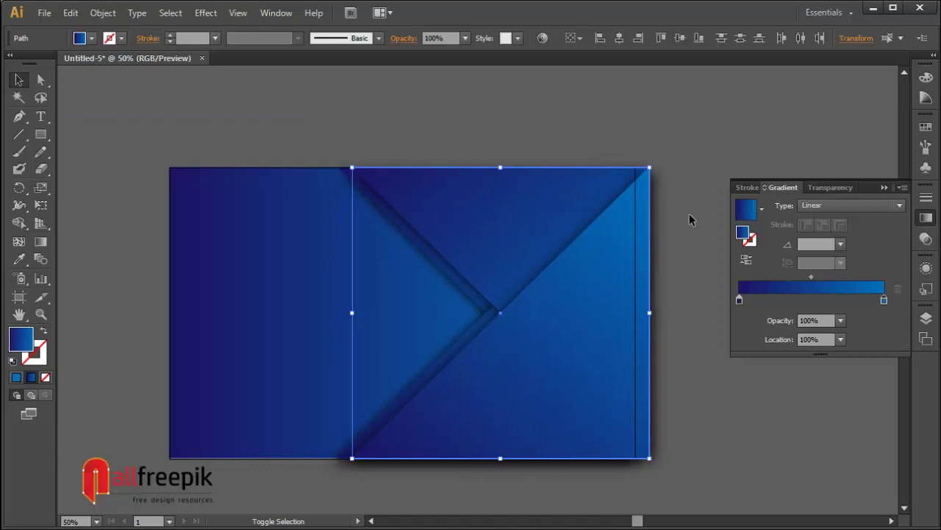
key("shift+Right")
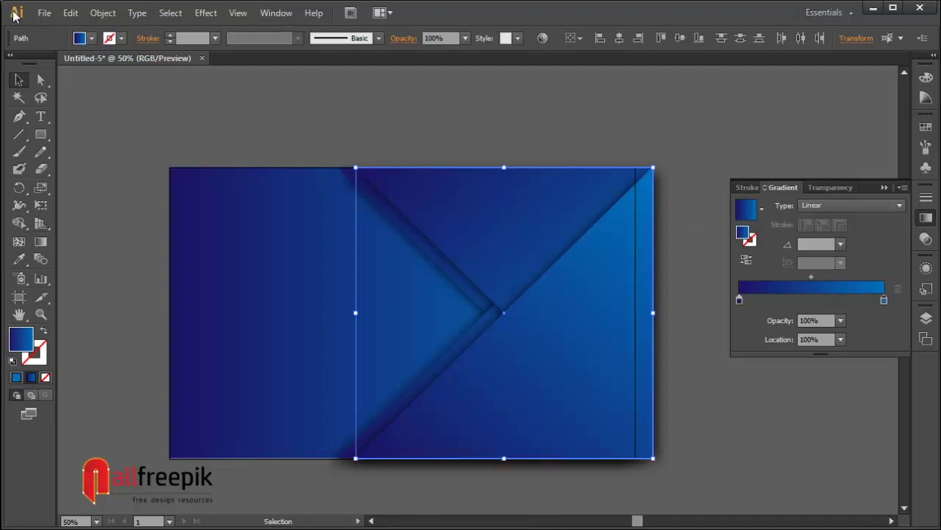
left_click(70, 13)
left_click(79, 81)
left_click(70, 12)
left_click(103, 114)
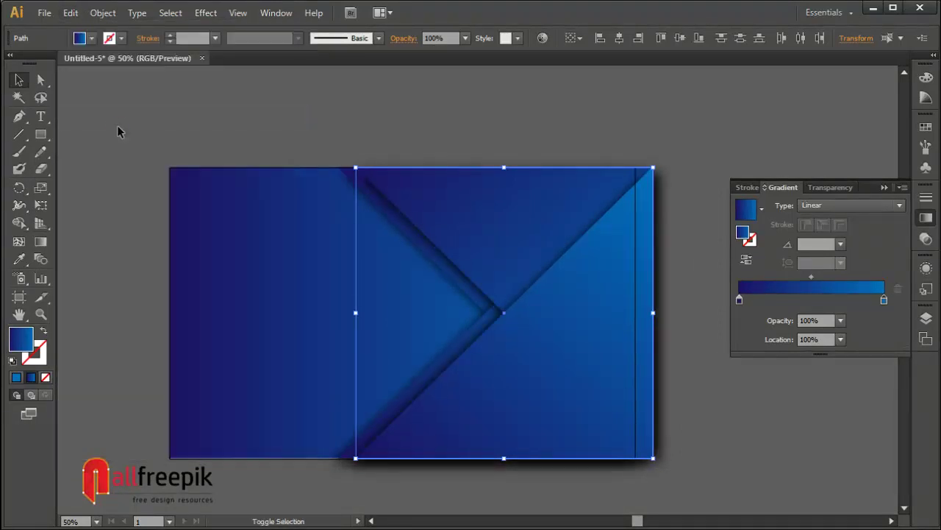
key("shift+Right")
key("shift+Right")
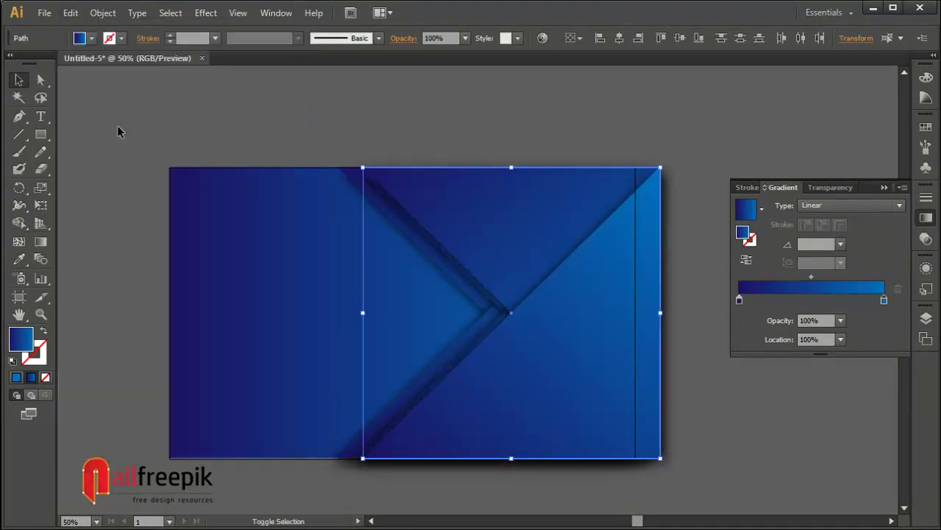
key("shift+Right")
key("shift+Right")
key("shift+Right")
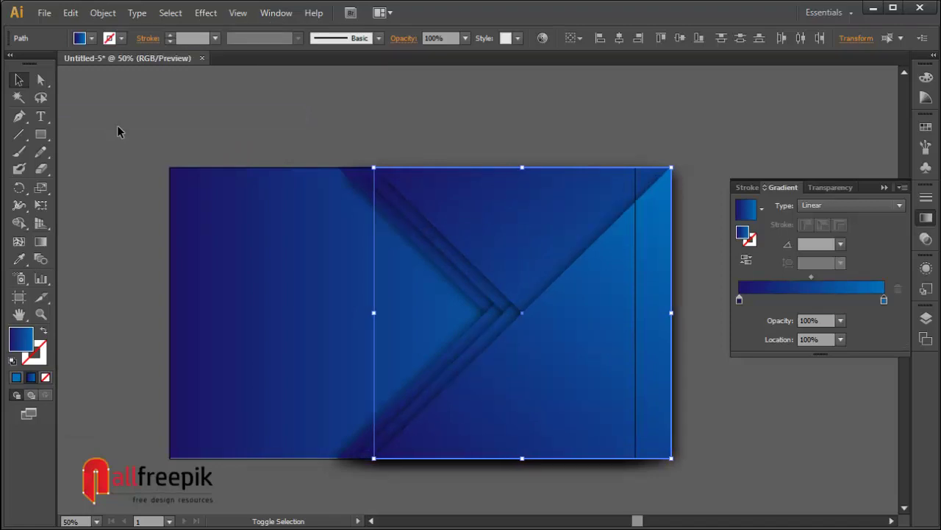
- Add third and fourth in-front fold copies, each shifted right with three Shift+Right nudges
left_click(74, 15)
left_click(107, 80)
left_click(71, 15)
left_click(122, 114)
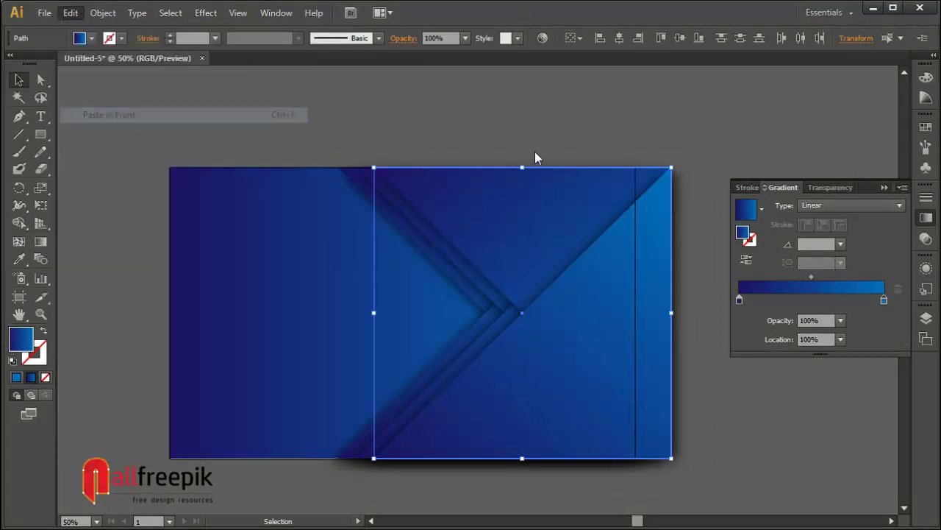
key("shift+Right")
key("shift+Right")
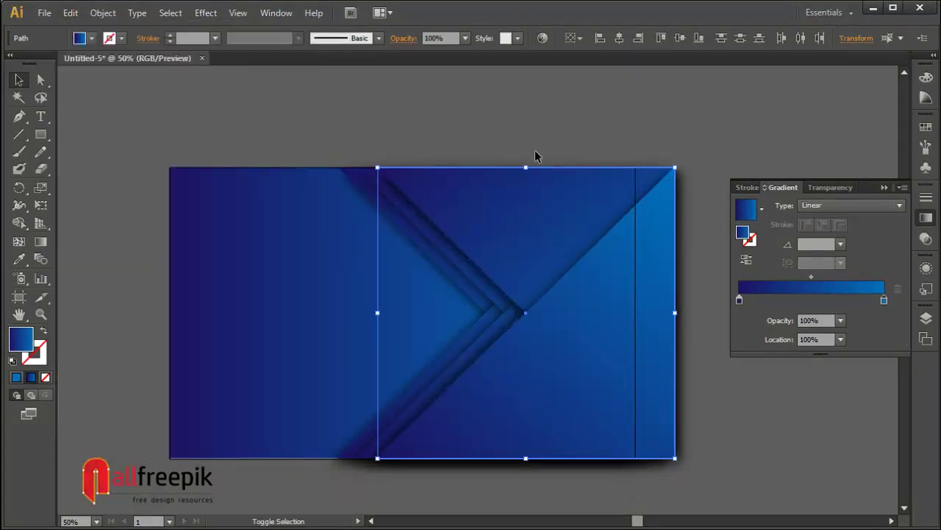
key("shift+Right")
key("shift+Right")
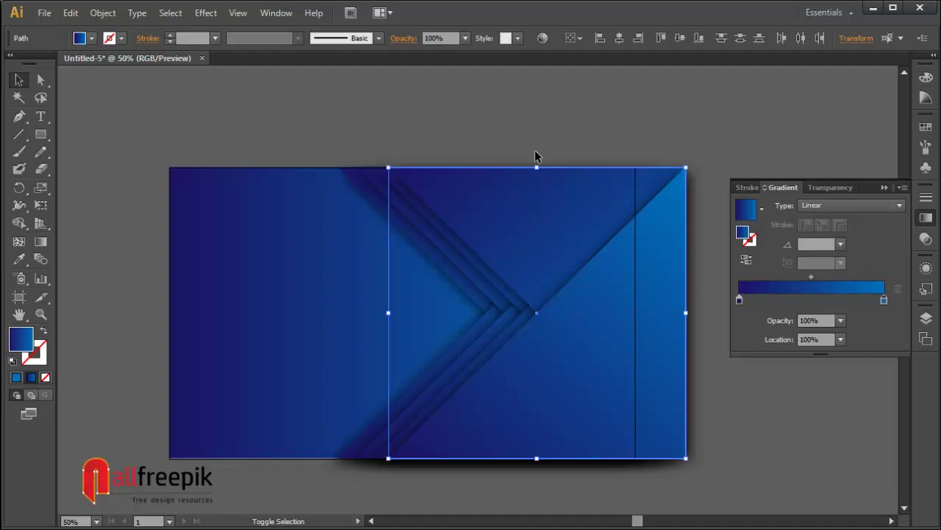
key("shift+Right")
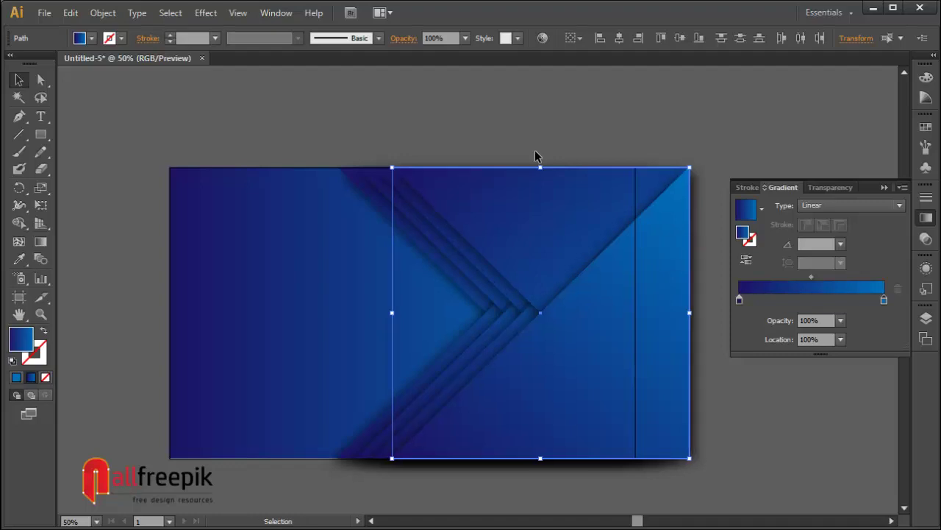
left_click(96, 16)
mouse_move(71, 13)
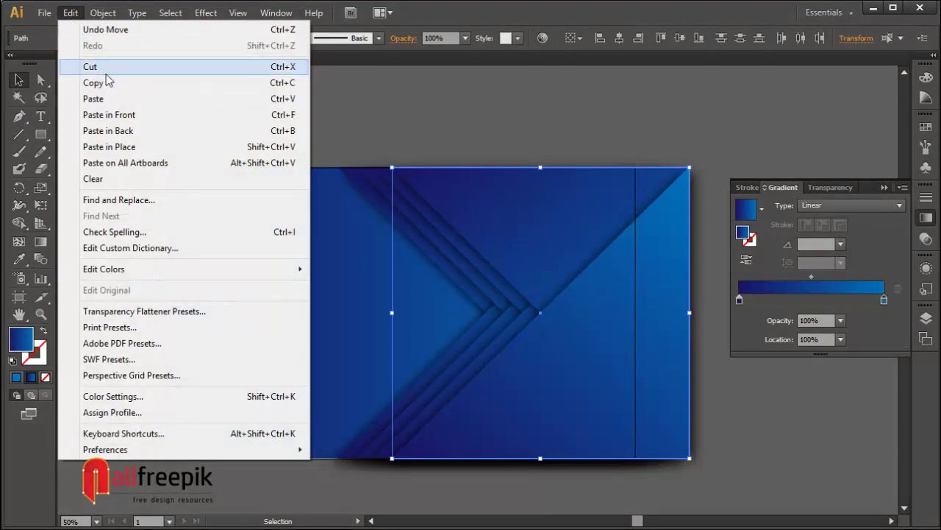
left_click(108, 83)
left_click(71, 13)
left_click(123, 116)
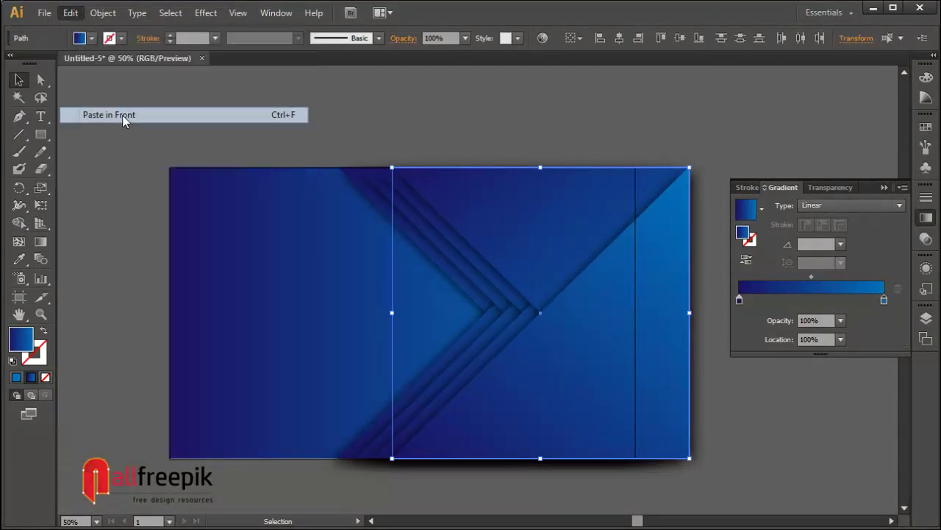
key("shift+Right")
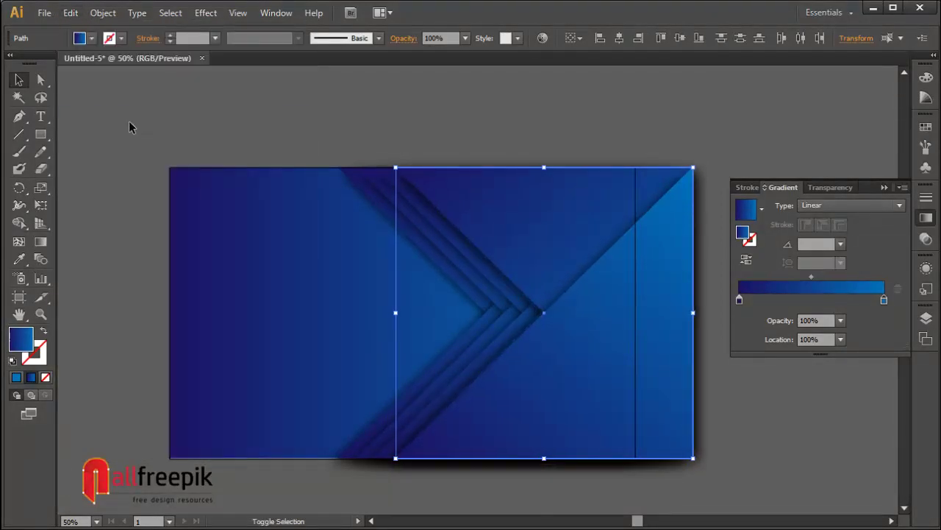
key("shift+Right")
key("shift+Right")
key("shift+Right")
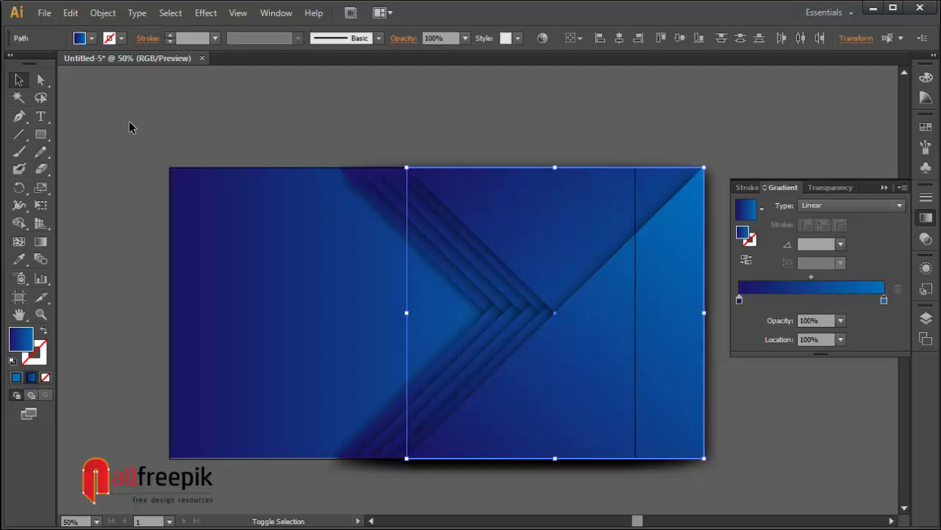
key("shift+Right")
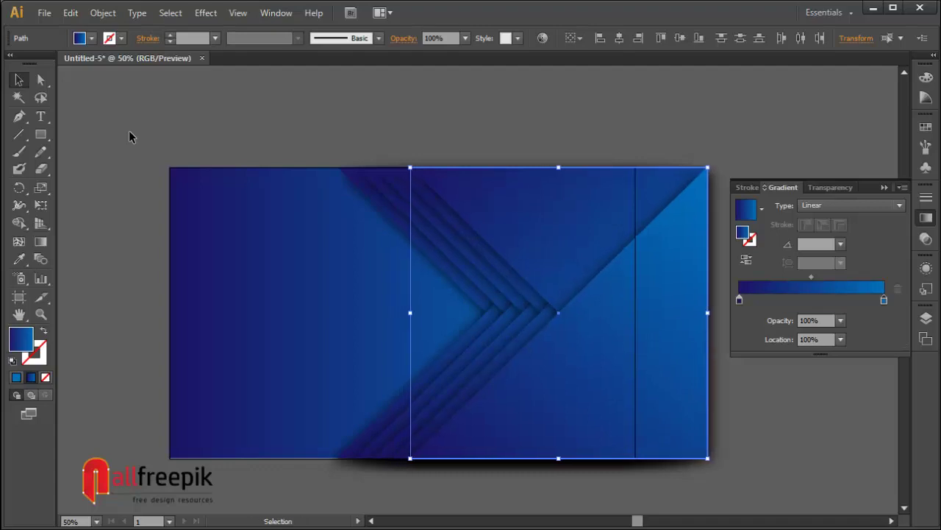
- Paste two further fold copies in front, offsetting them right with the arrow keys
left_click(71, 13)
left_click(118, 83)
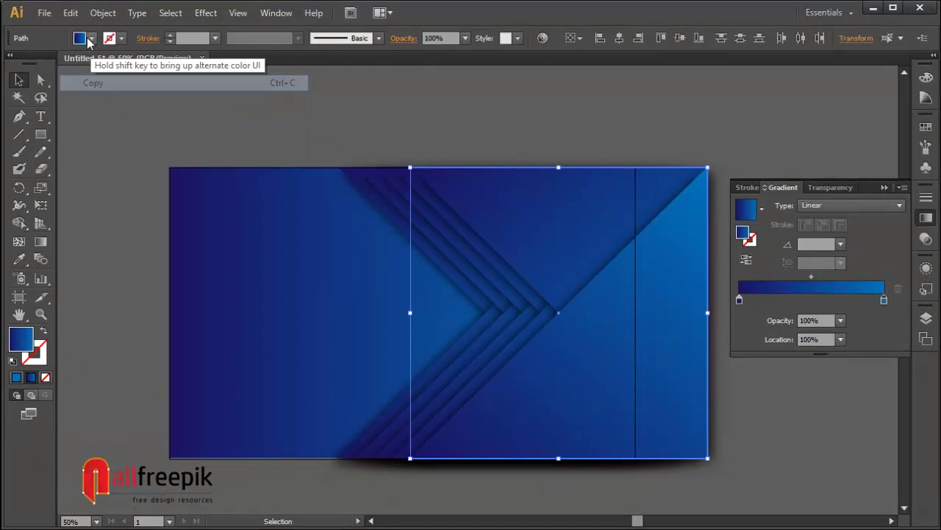
left_click(74, 13)
left_click(107, 112)
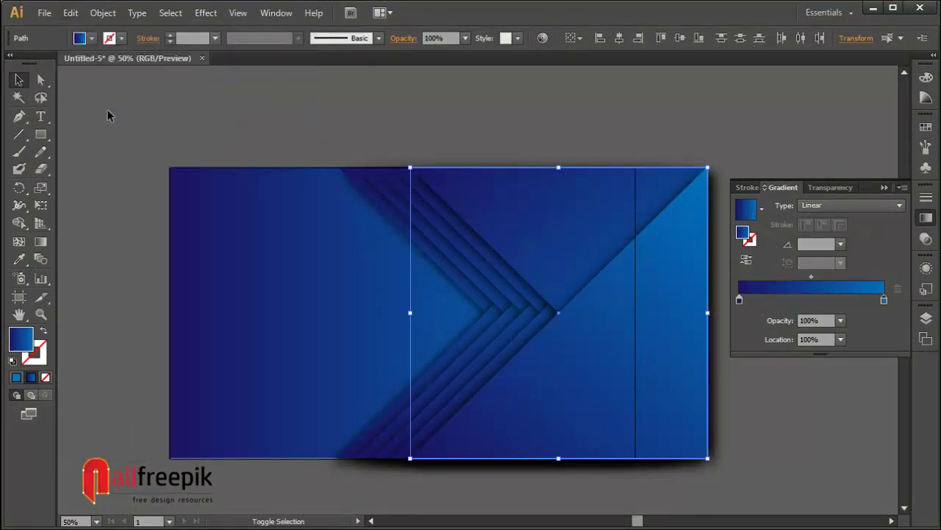
key("Right")
key("Right")
key("Right")
key("Right")
key("Right")
key("Right")
key("Right")
key("Right")
key("Right")
key("Right")
key("Right")
key("Right")
key("Right")
key("Right")
key("Right")
key("Right")
key("Right")
key("Right")
key("Right")
key("Right")
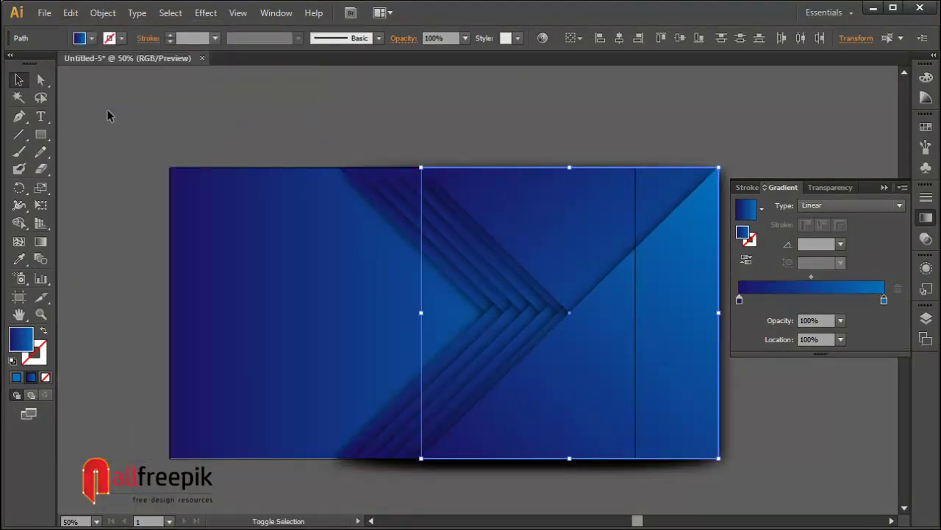
key("Right")
key("Right")
key("Right")
key("Right")
key("Right")
key("Right")
key("Right")
key("Right")
key("Right")
key("Right")
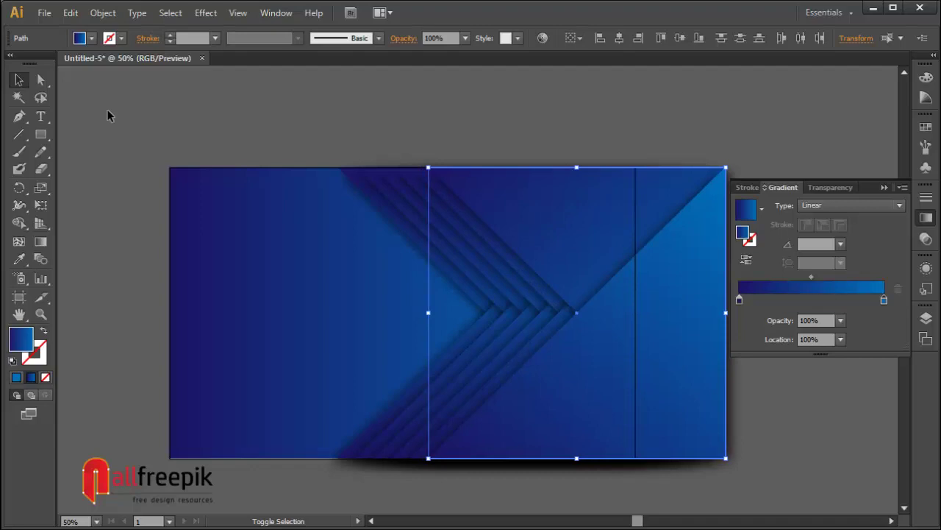
key("Right")
key("Right")
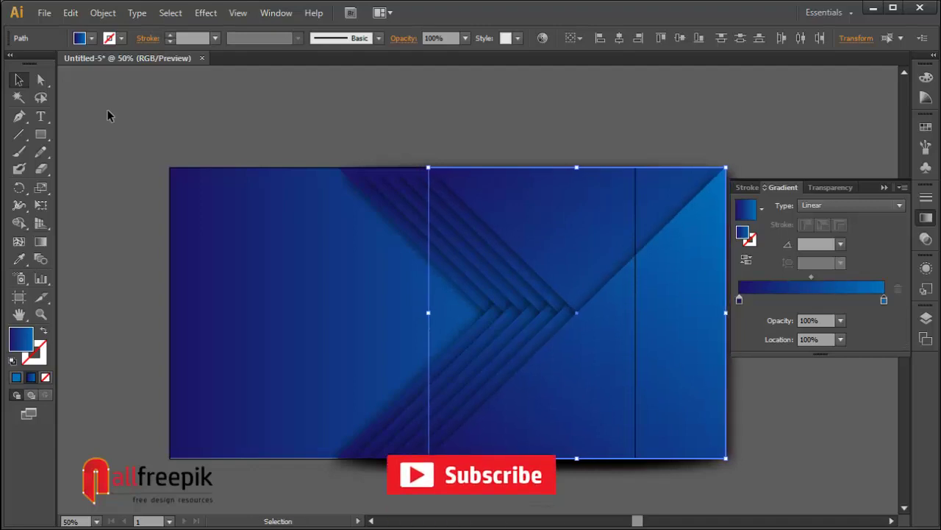
left_click(72, 13)
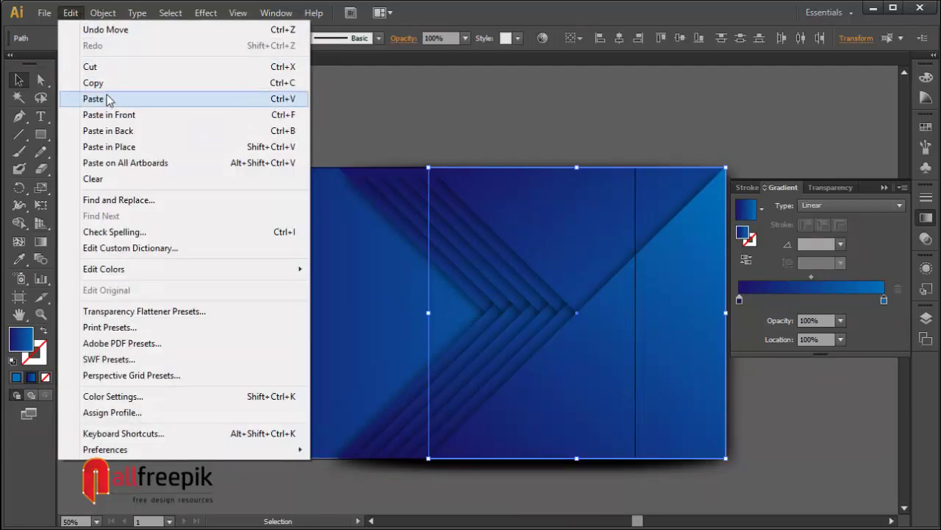
left_click(108, 81)
left_click(72, 13)
left_click(112, 112)
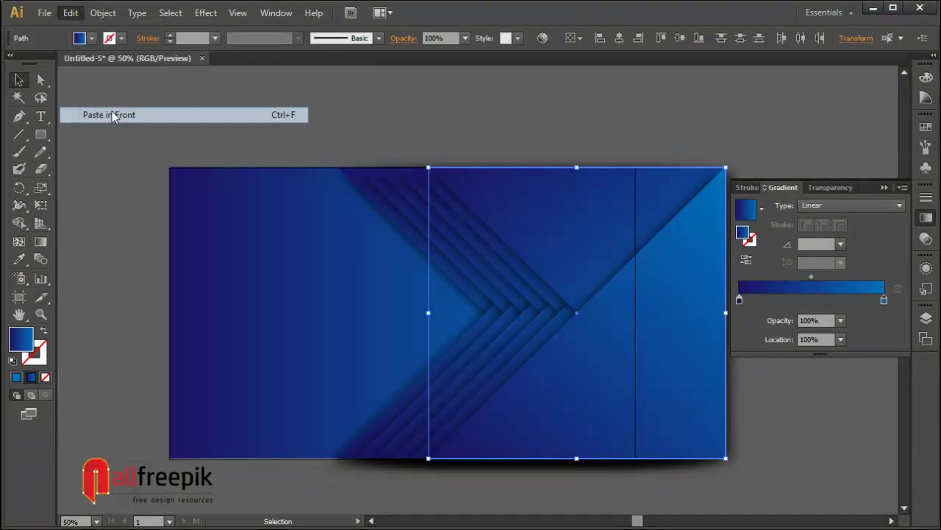
key("shift+Right")
key("shift+Right")
key("shift+Right")
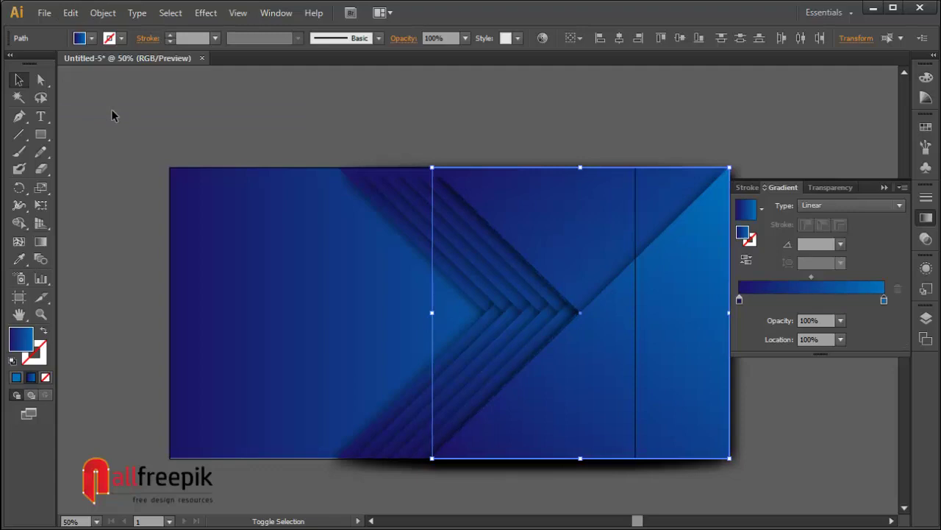
key("shift+Right")
key("shift+Right")
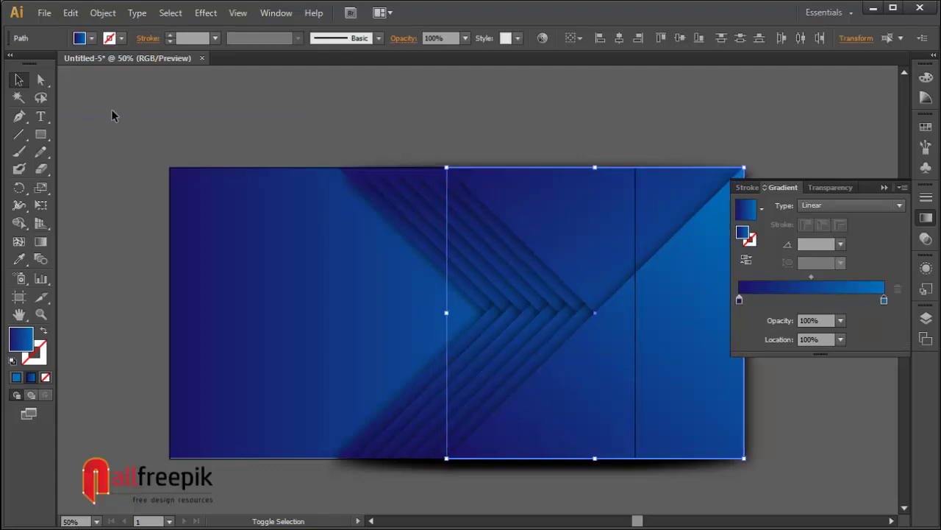
- Paste a final fold copy in front, nudge it three steps right and one back left
left_click(71, 12)
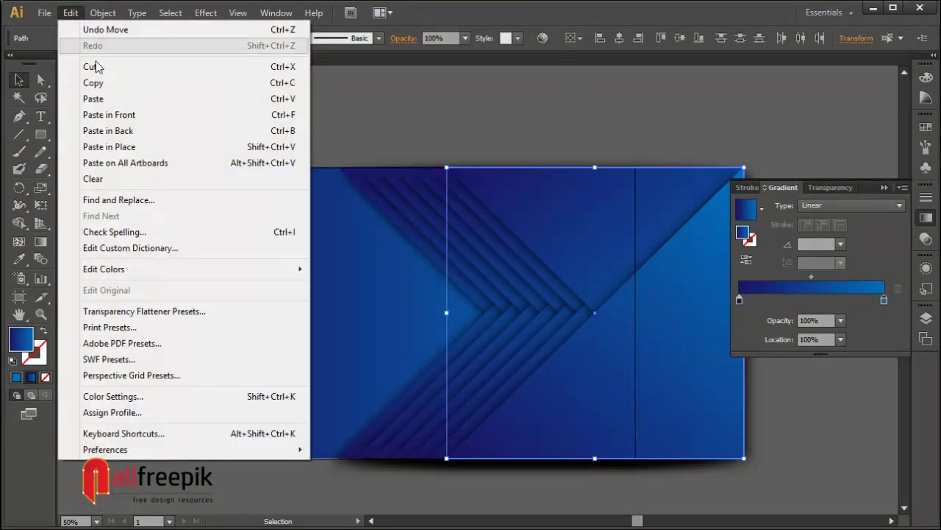
left_click(101, 82)
left_click(71, 14)
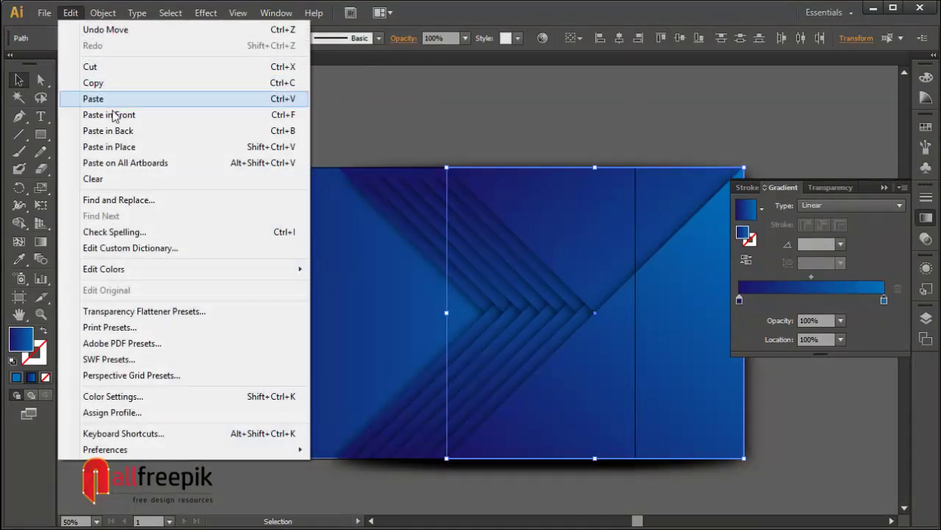
left_click(114, 116)
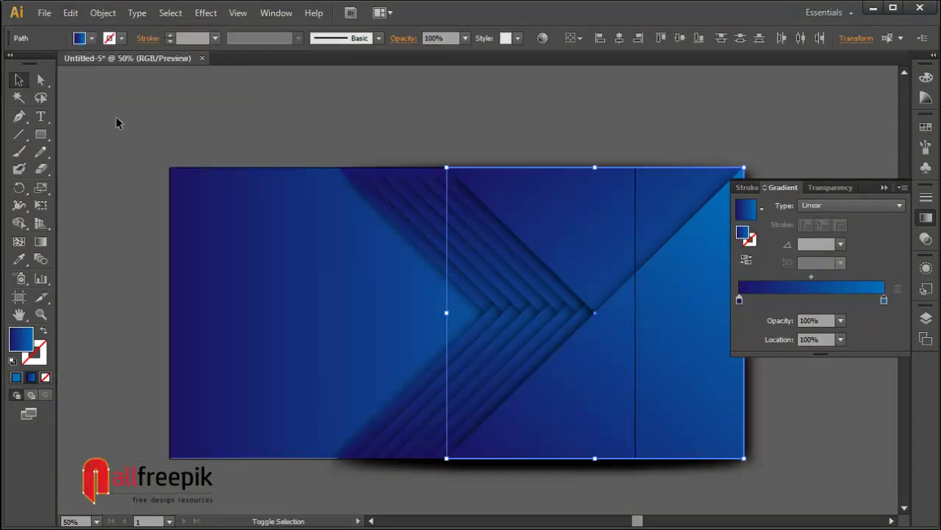
key("shift+Right")
key("shift+Right")
key("shift+Right")
key("shift+Right")
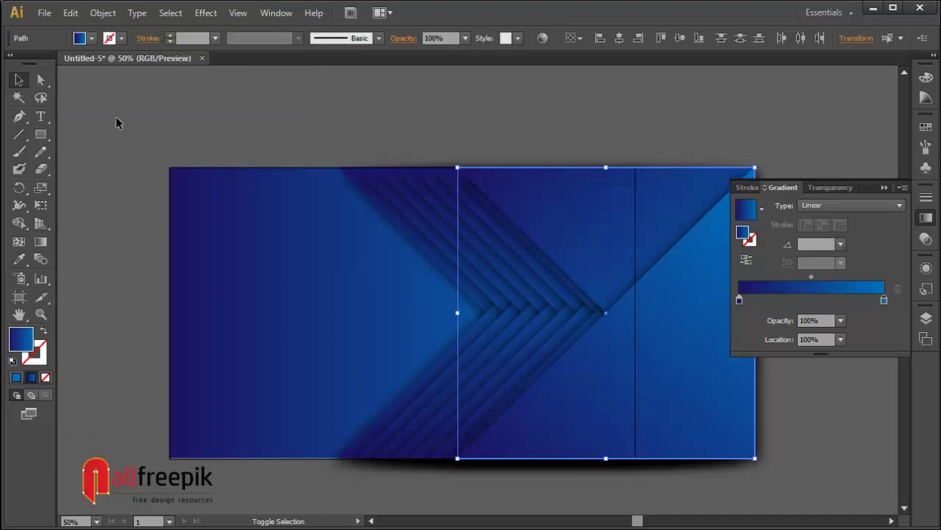
key("shift+Right")
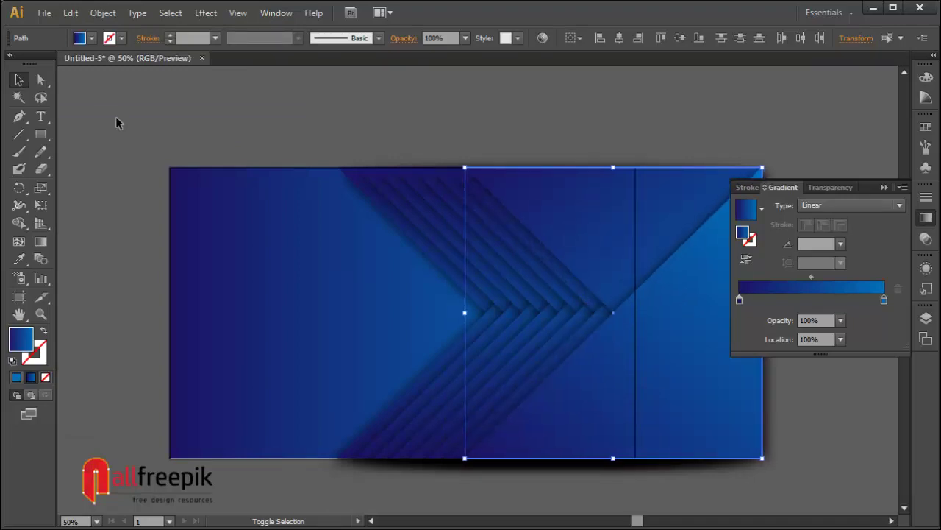
key("shift+Right")
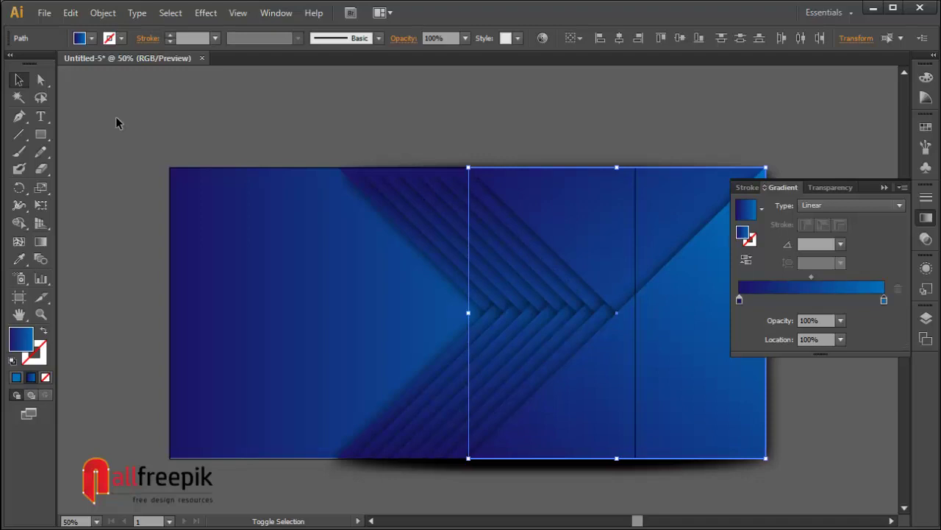
key("shift+Left")
- Select all folds except the left background rectangle and shift them left with ten Shift+Left nudges
left_click(316, 143)
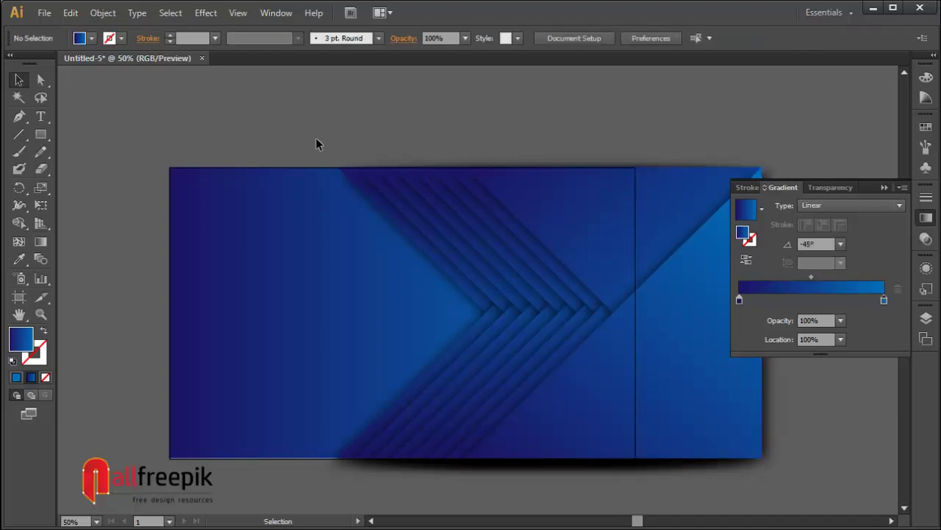
left_click_drag(316, 144, 750, 475)
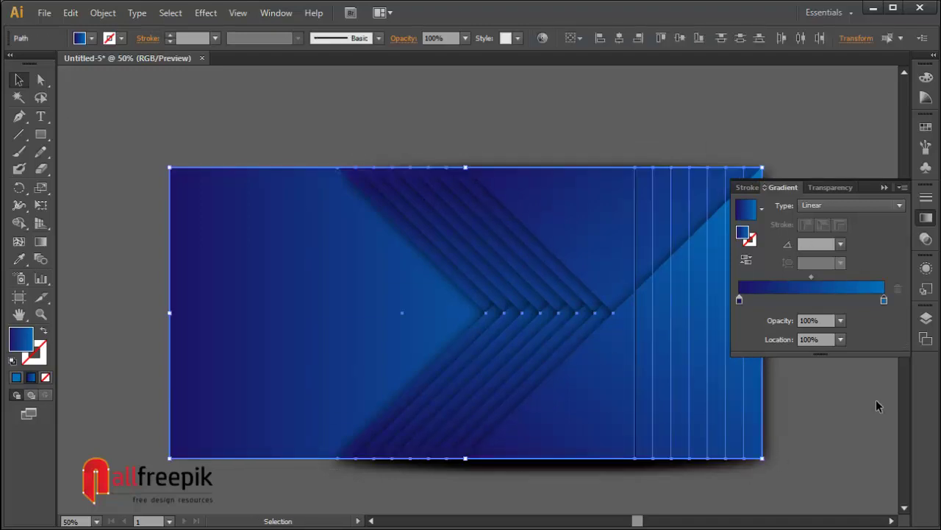
left_click(267, 324, "shift")
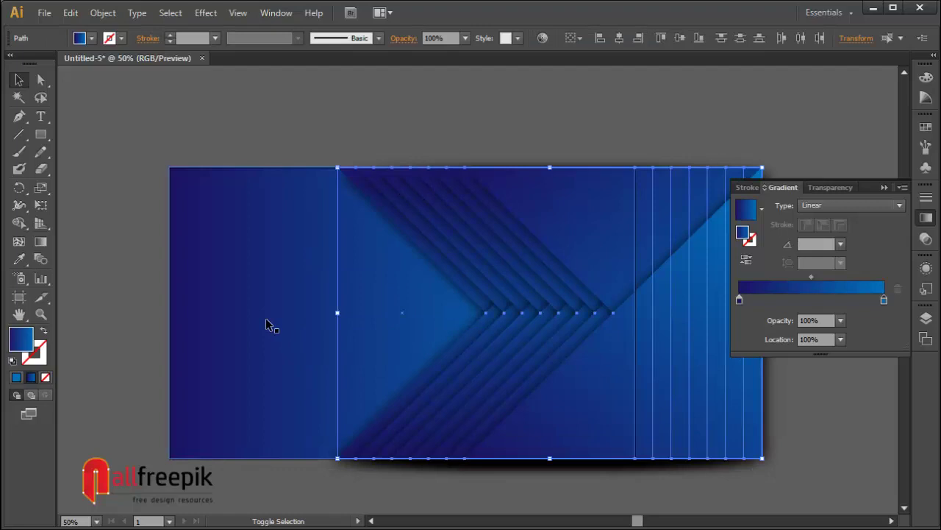
key("shift+Left")
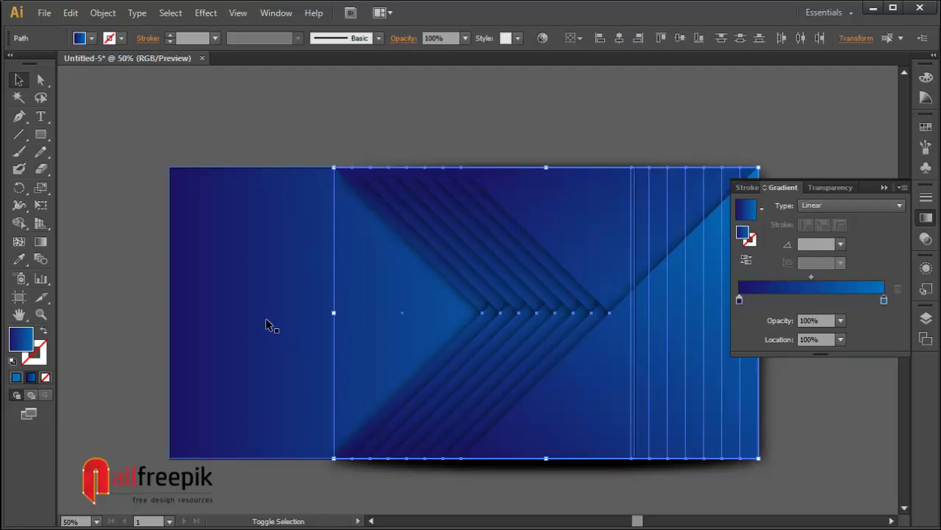
key("shift+Left")
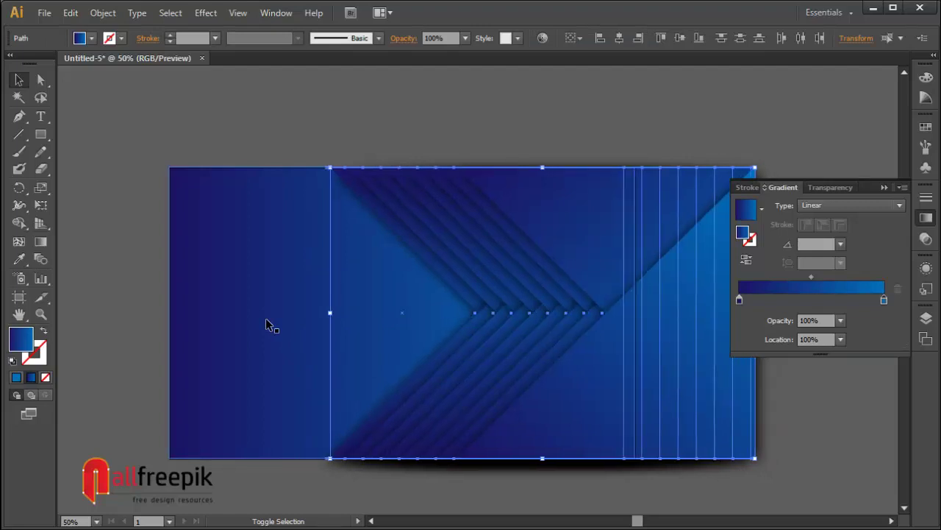
key("shift+Left")
key("shift+Left")
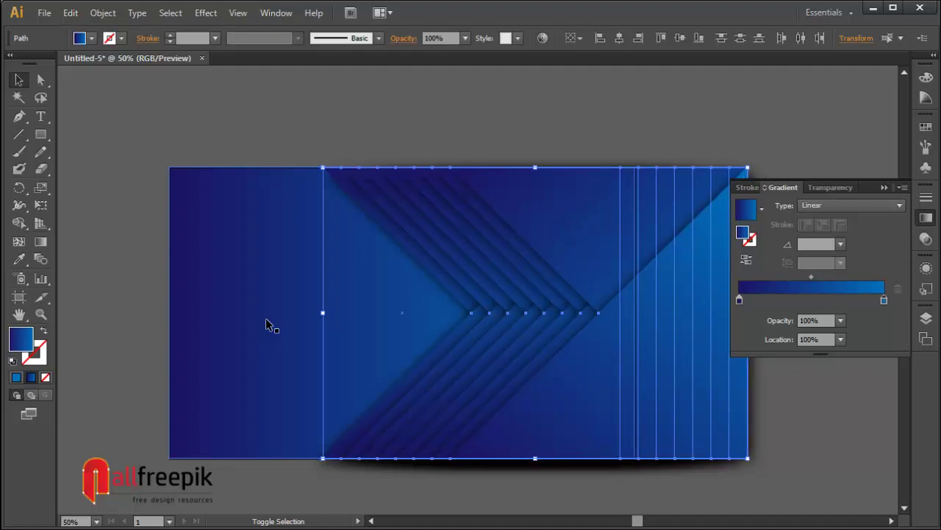
key("shift+Left")
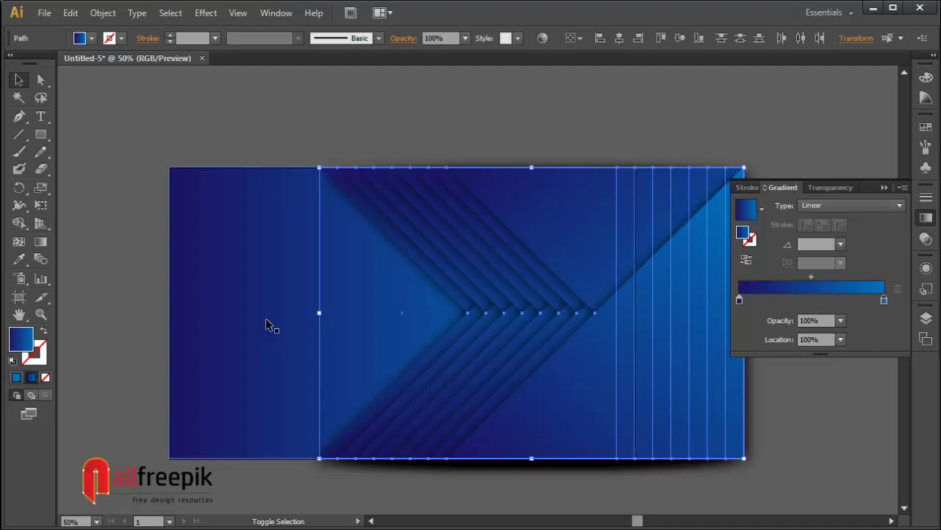
key("shift+Left")
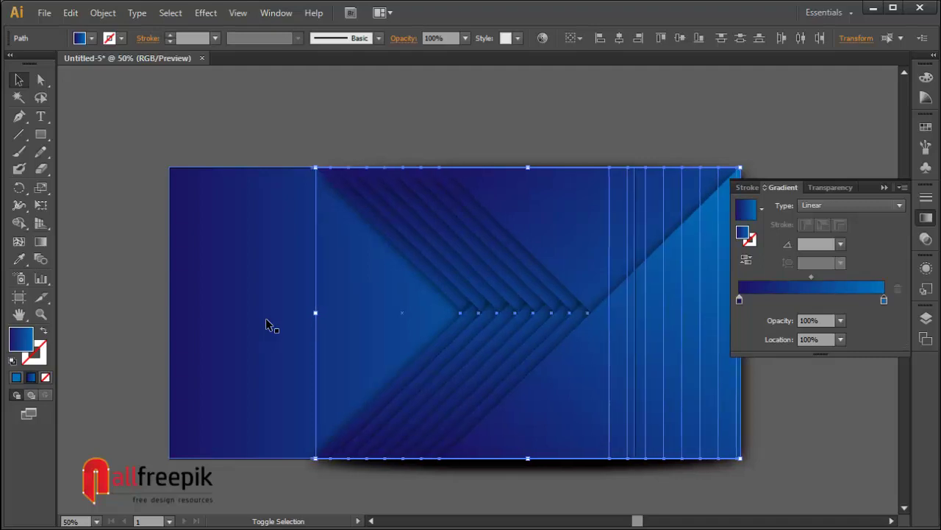
key("shift+Left")
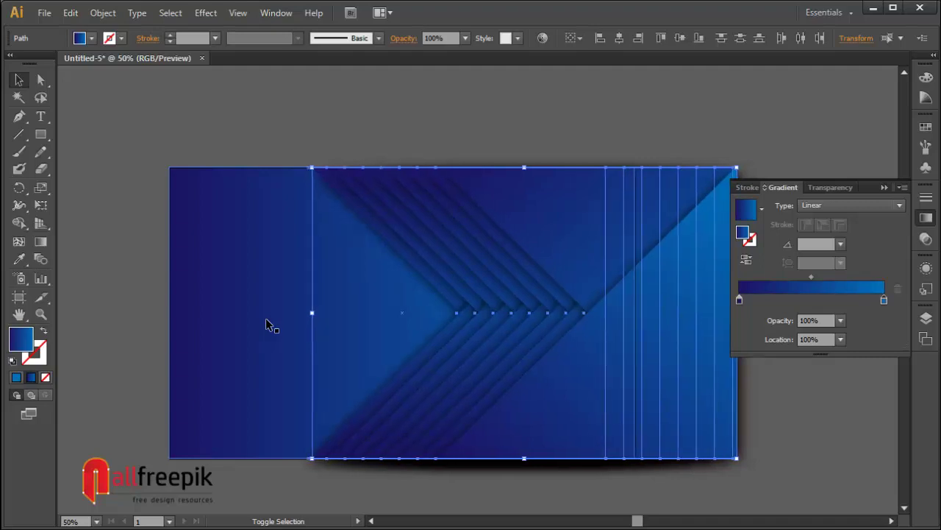
key("shift+Left")
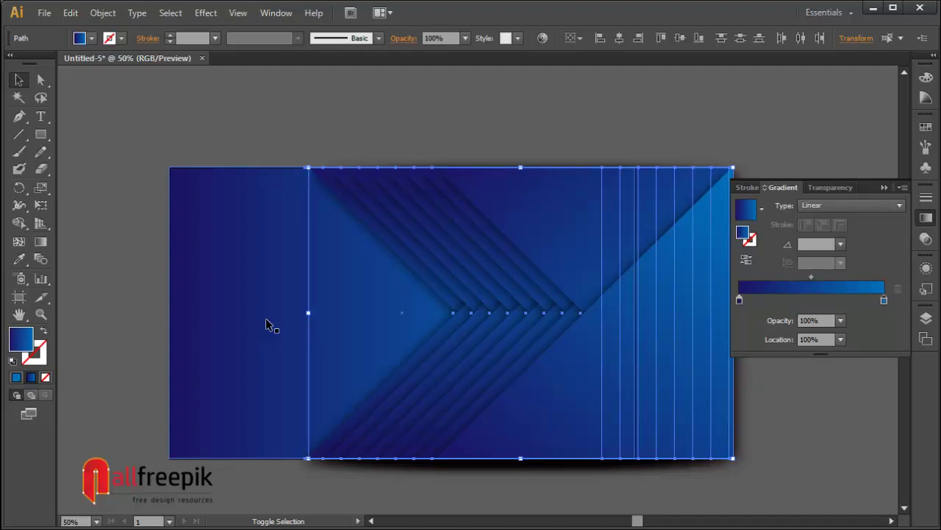
key("shift+Left")
key("shift+Left")
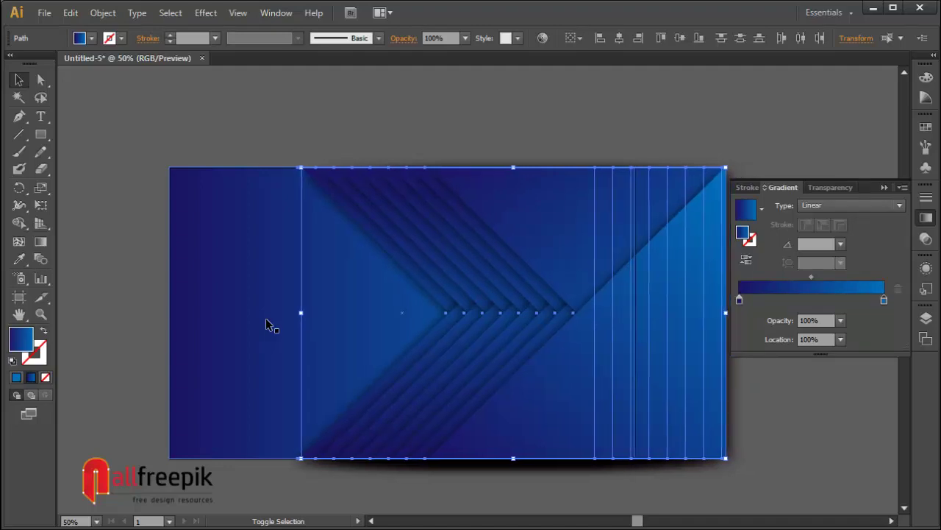
key("shift+Left")
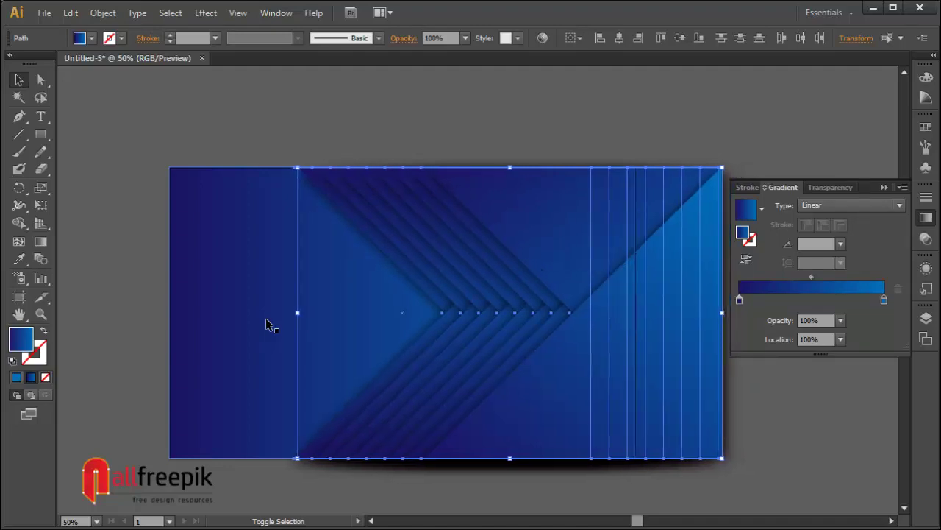
key("shift+Left")
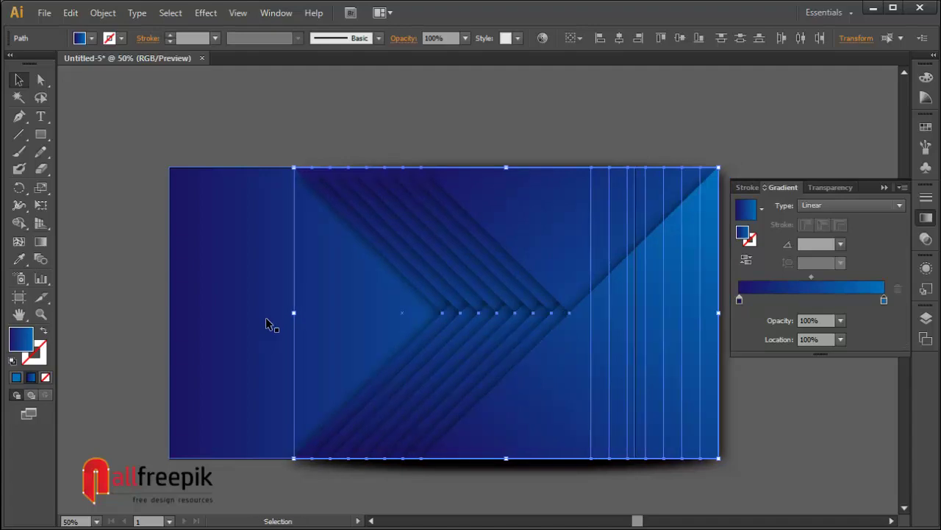
- Draw a 1280 × 800 px rectangle covering the artboard over the chevron artwork
left_click(666, 154)
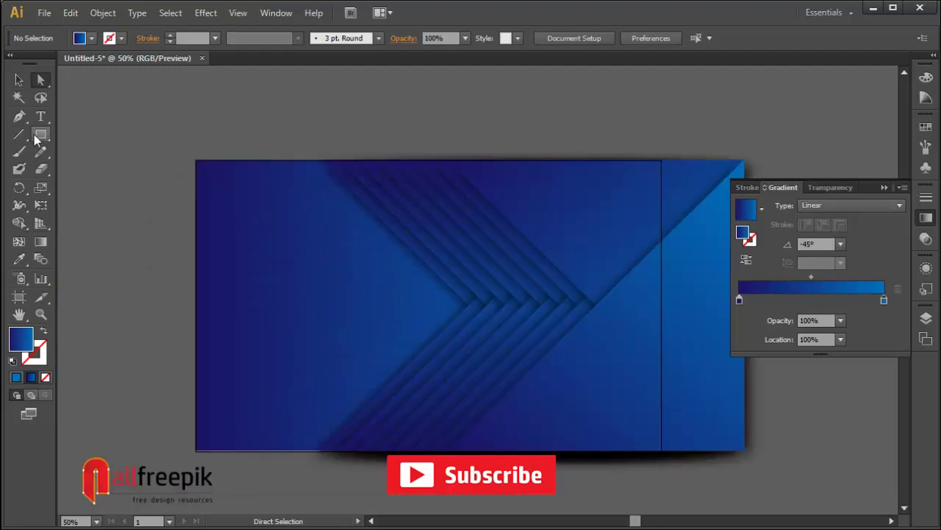
left_click(41, 135)
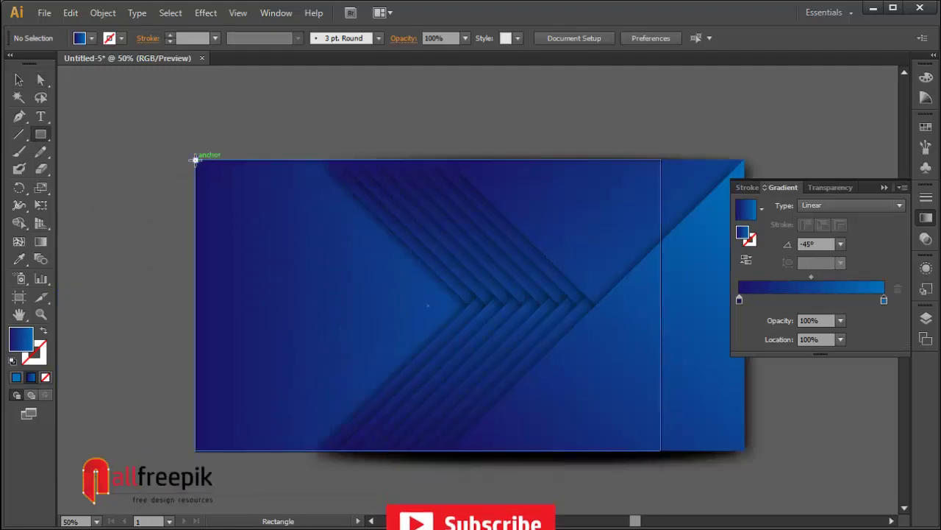
left_click_drag(196, 160, 660, 450)
left_click(19, 80)
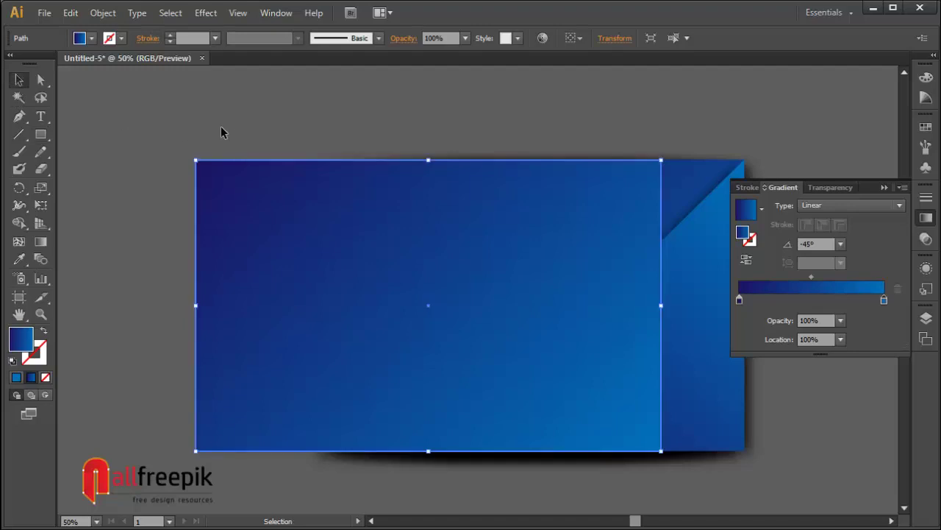
- Make a clipping mask from the rectangle and all artwork, then fit the result in the window
left_click_drag(151, 143, 746, 480)
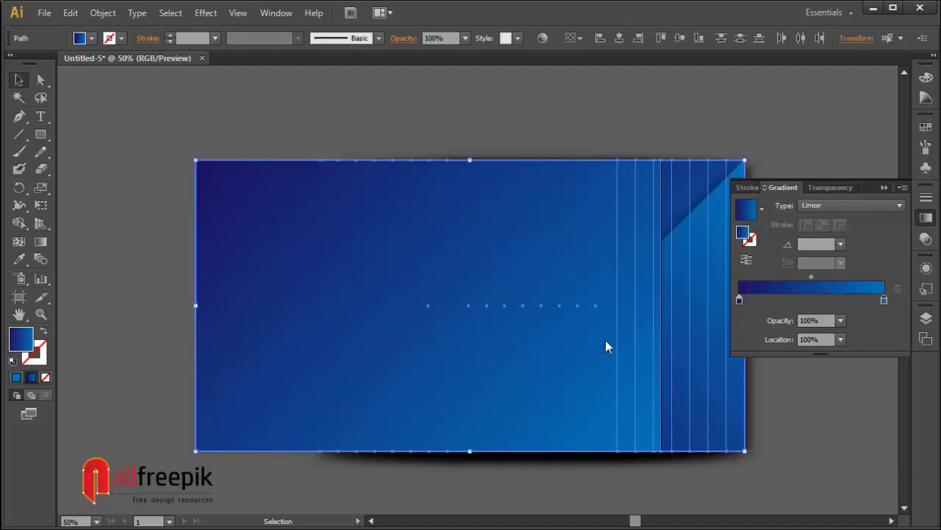
right_click(605, 344)
left_click(673, 244)
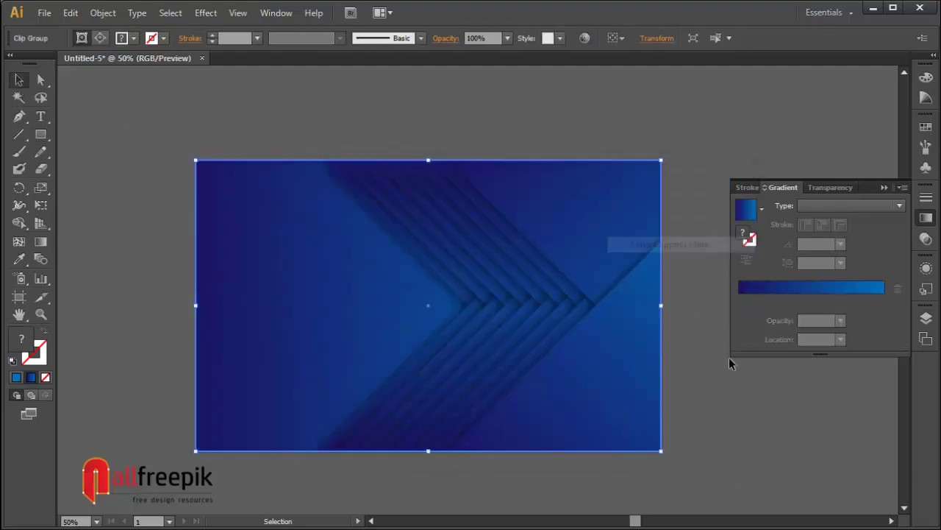
left_click(757, 393)
key("ctrl+0")
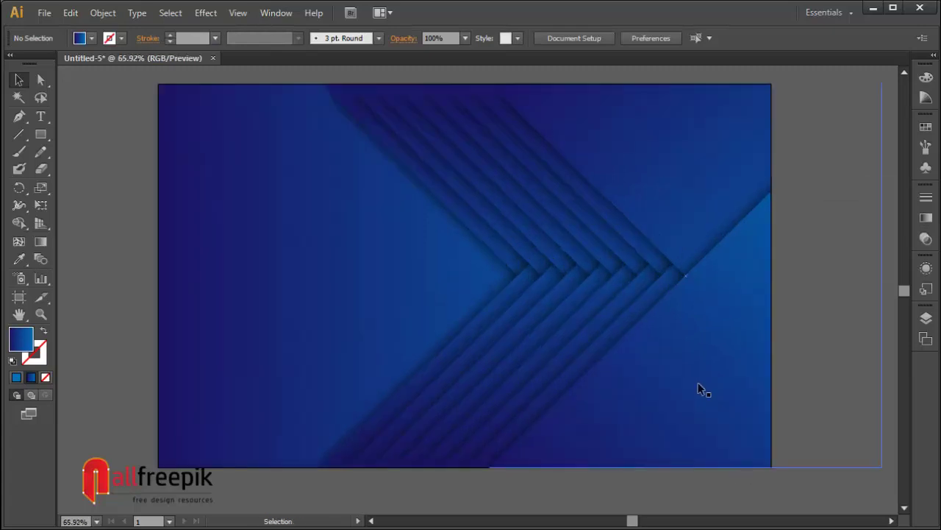